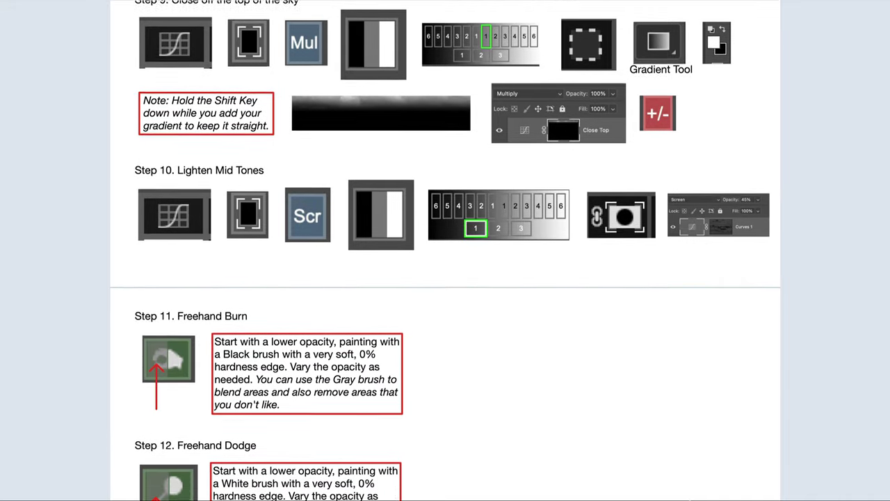
Look through the PDF notes, expand the YouTube video's description and open its Contact Me link
scroll(445, 251, down, 3)
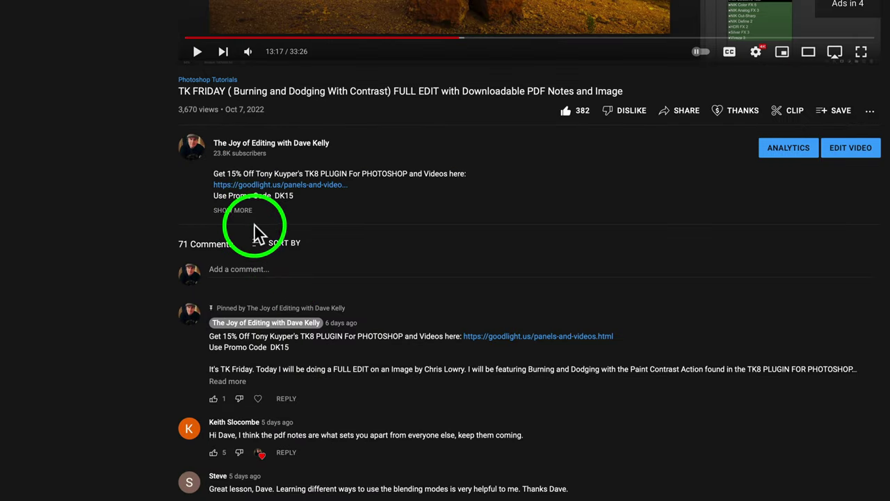
click(239, 212)
scroll(306, 236, down, 10)
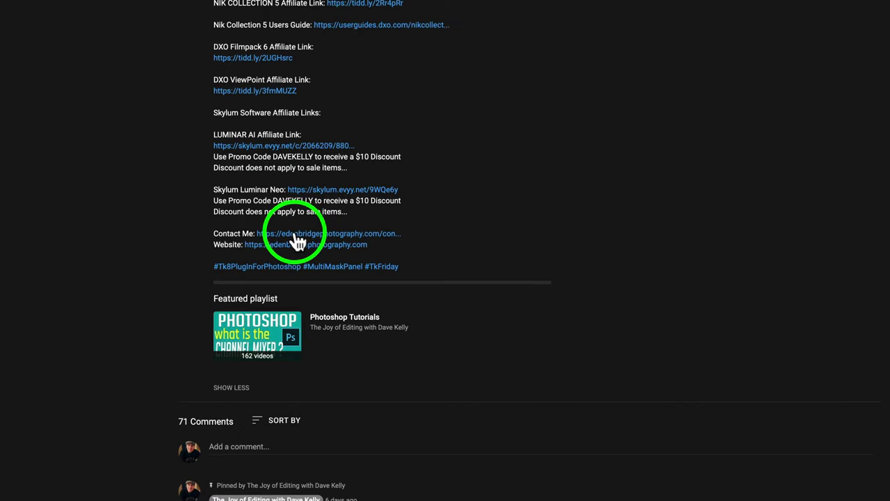
click(300, 237)
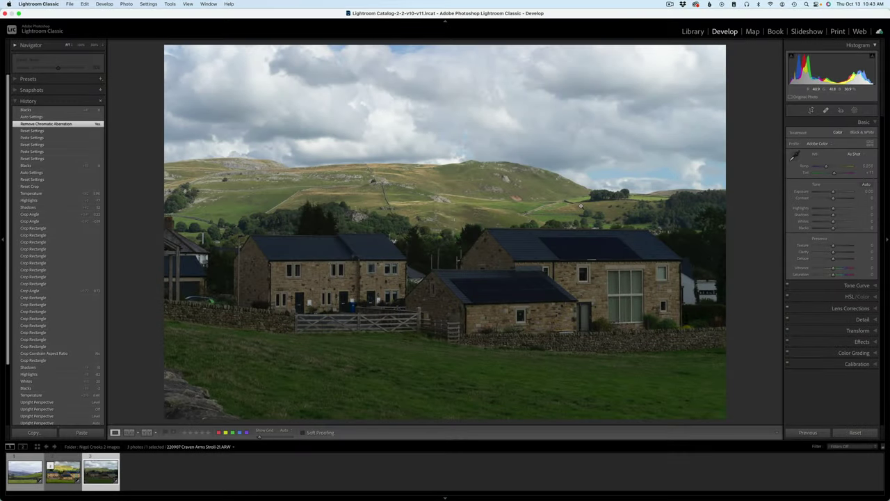
In Lightroom Classic, step the photo through its Auto Settings and Blacks history states up to the Vibrance state
click(59, 116)
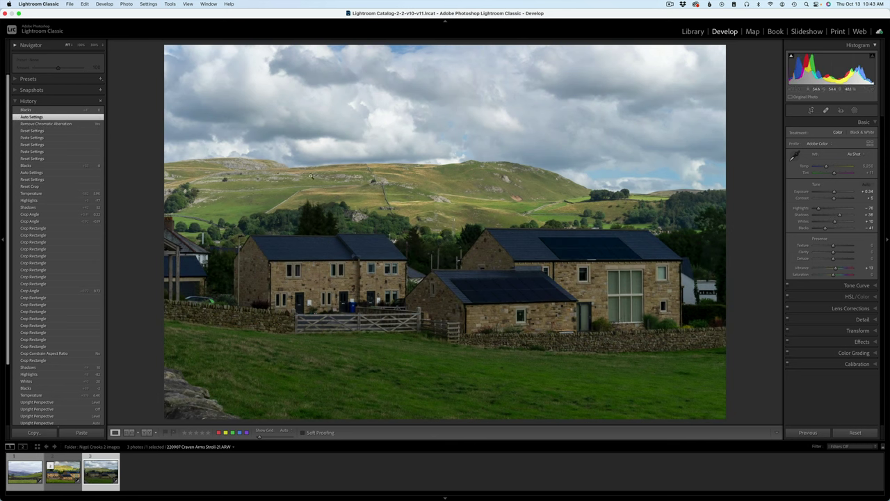
click(56, 112)
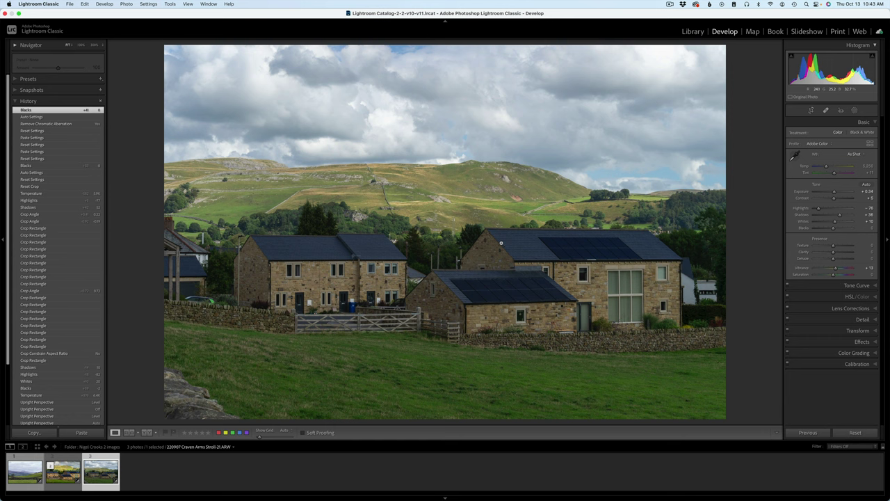
click(49, 130)
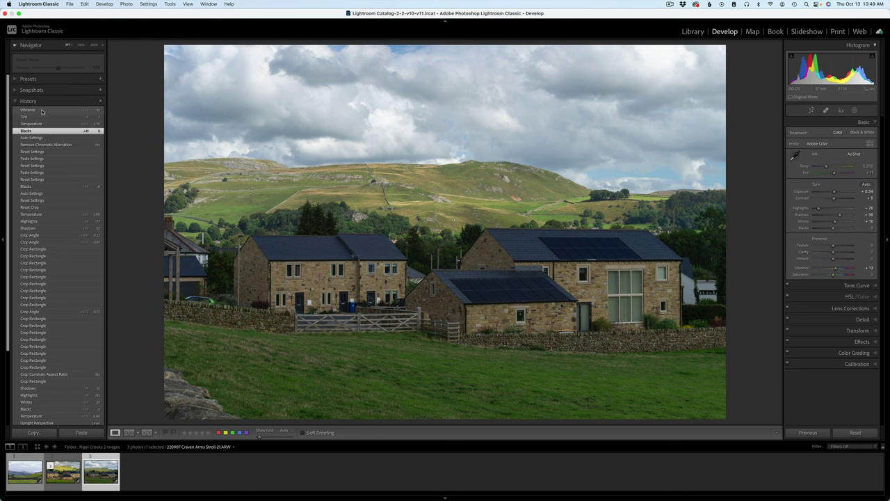
click(41, 111)
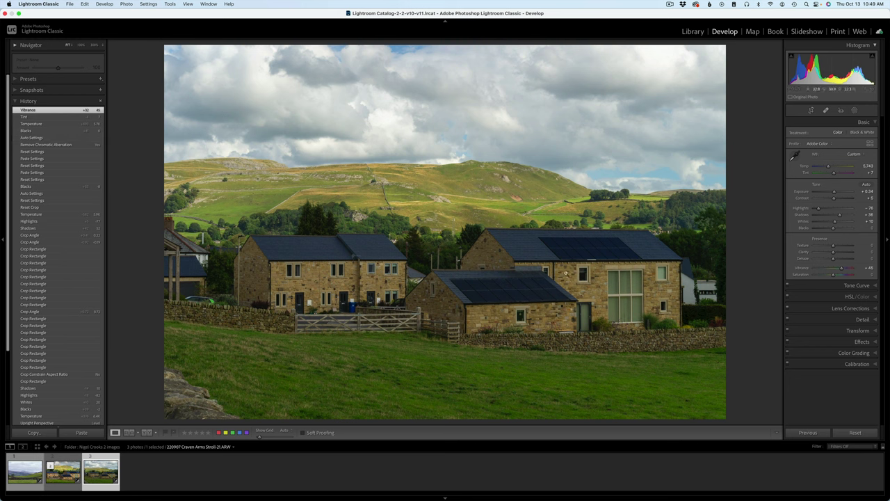
Review the photo's lens correction profile, its sharpening details and its basic adjustments
click(850, 308)
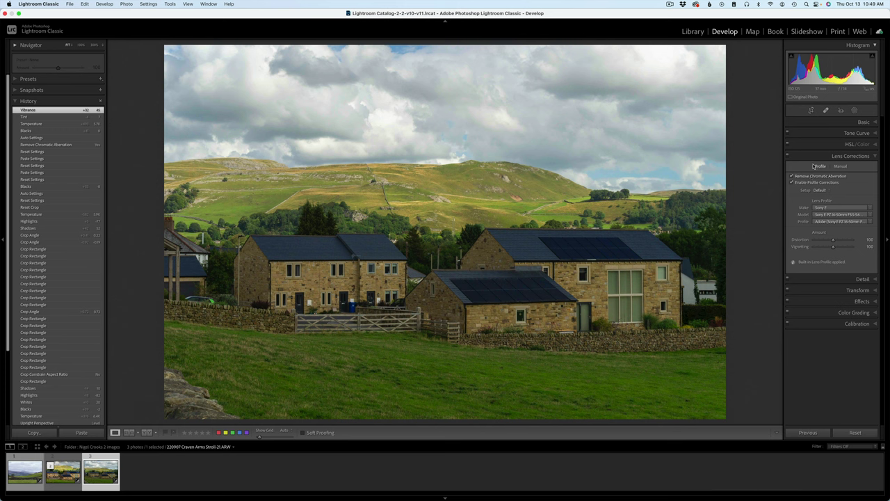
click(828, 156)
click(827, 168)
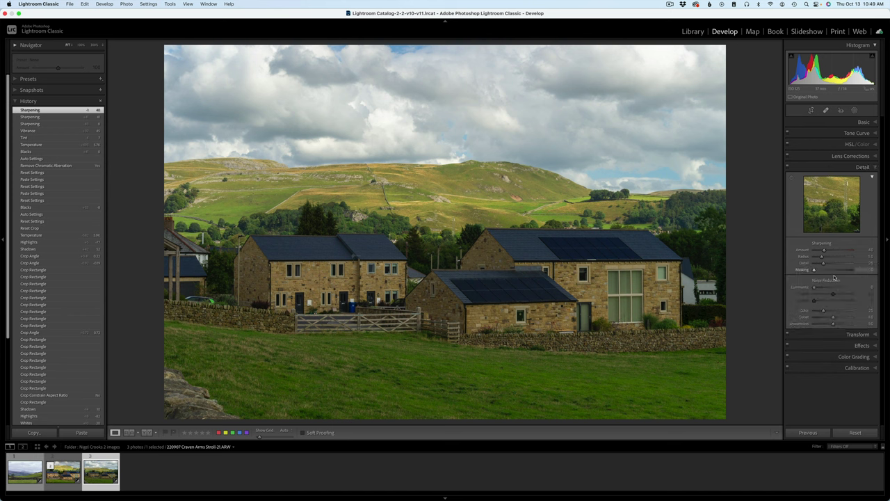
click(839, 167)
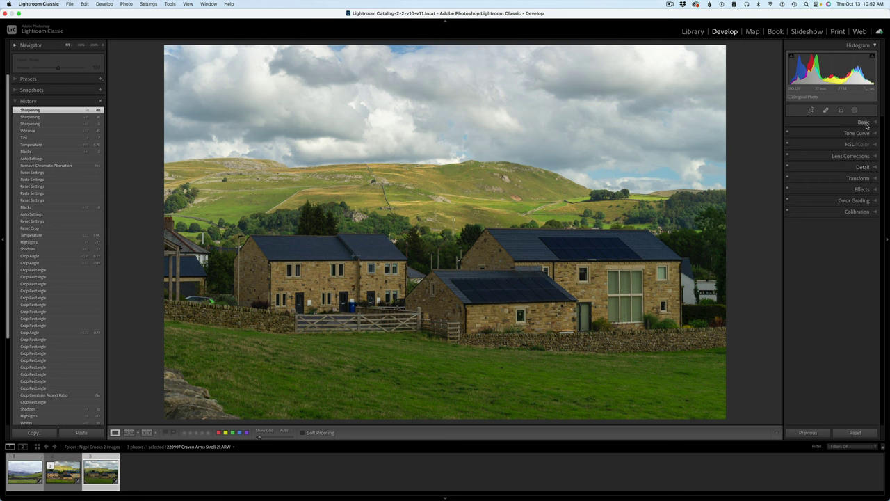
click(862, 122)
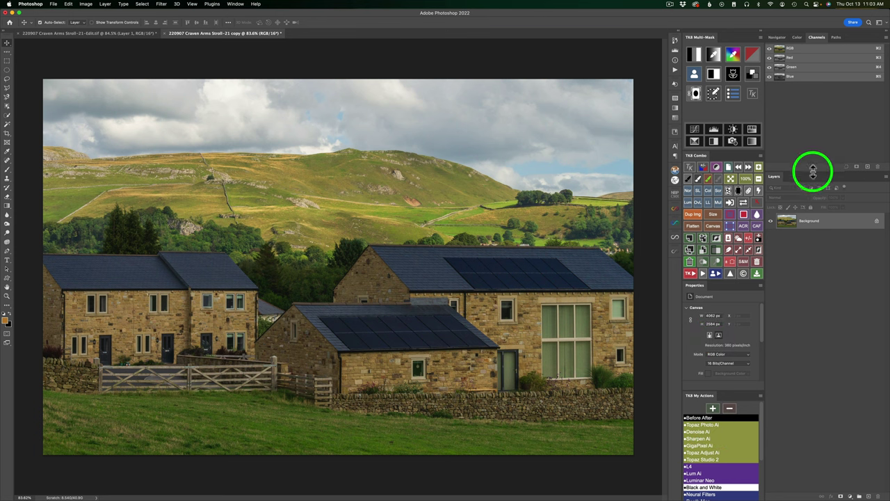
In Photoshop, make more room for the layer list and save the sky selection as a new channel named Sky
drag(813, 168, 809, 139)
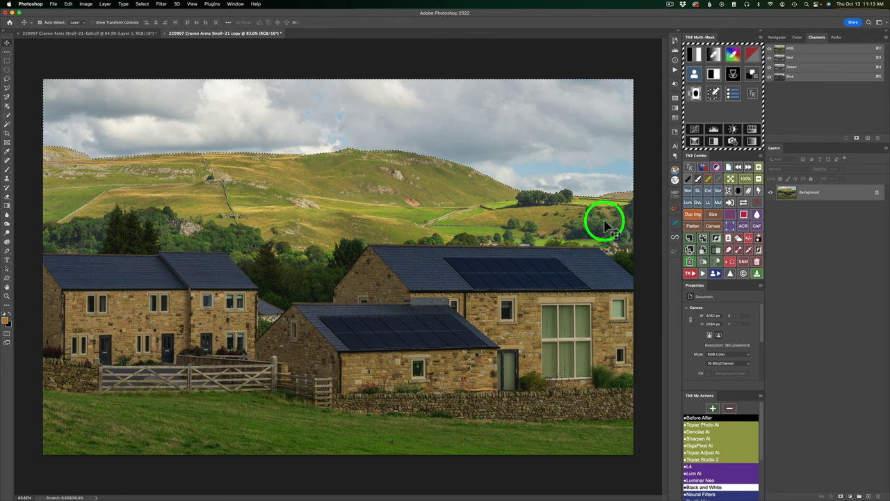
click(758, 238)
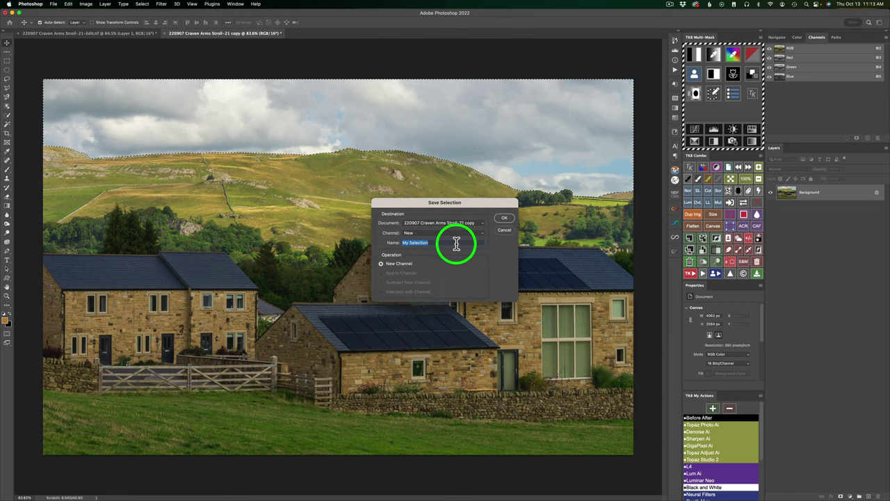
text(Sky)
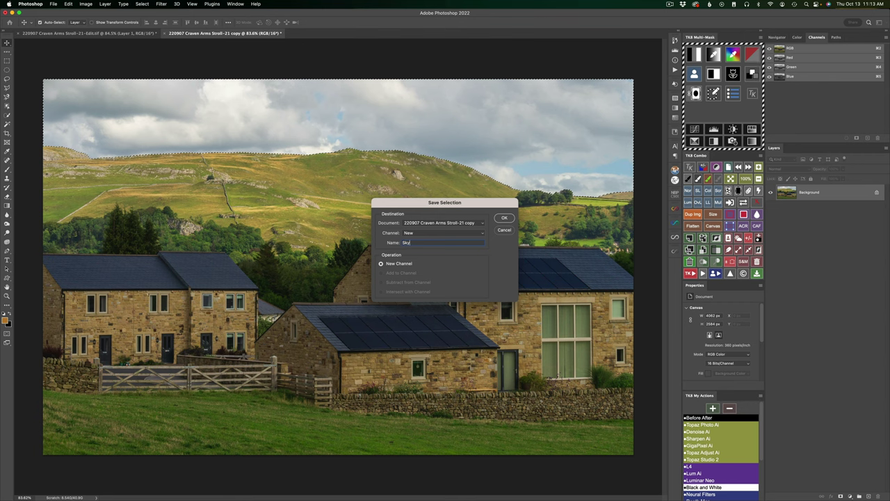
click(506, 217)
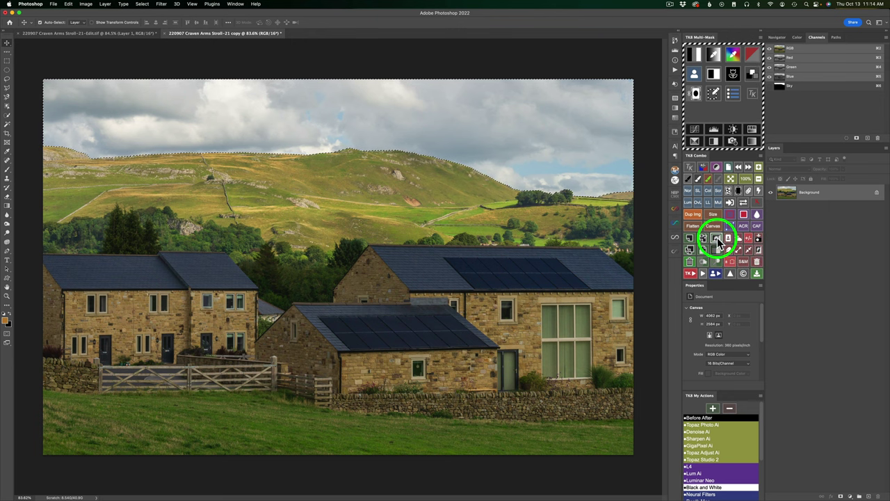
Invert the sky selection and save it as a new channel named Foreground
click(759, 251)
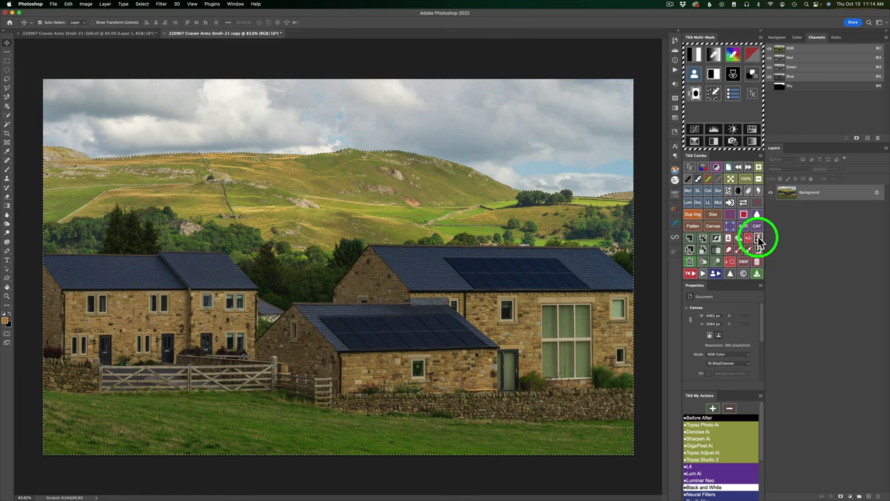
click(758, 239)
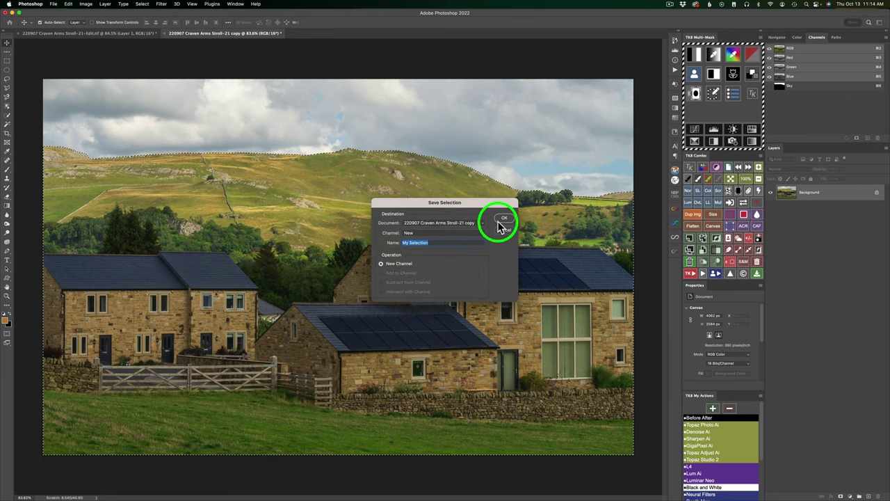
text(Foreground)
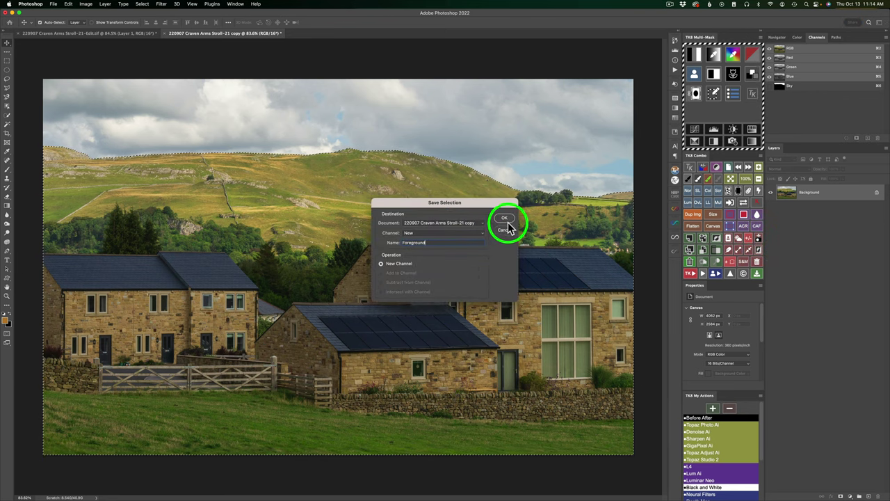
click(502, 220)
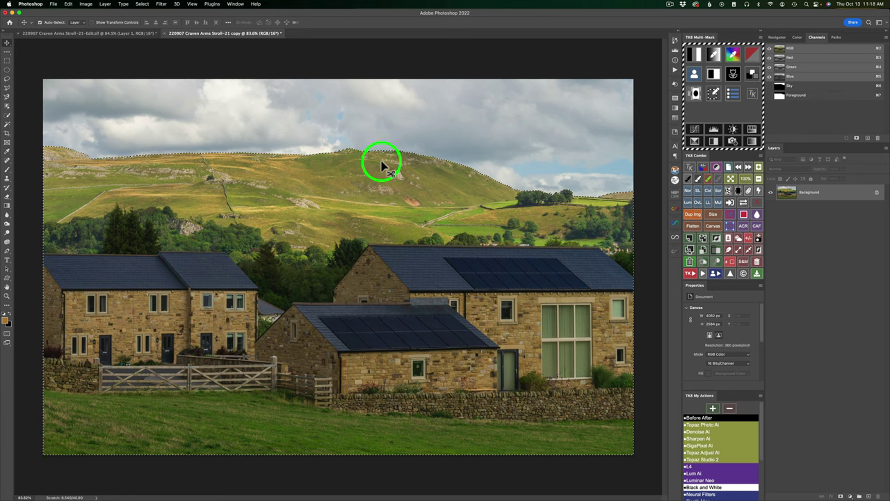
Load the Foreground channel as a TK8 mask, start a mask calculation with the × operator and exit the mask preview
click(697, 76)
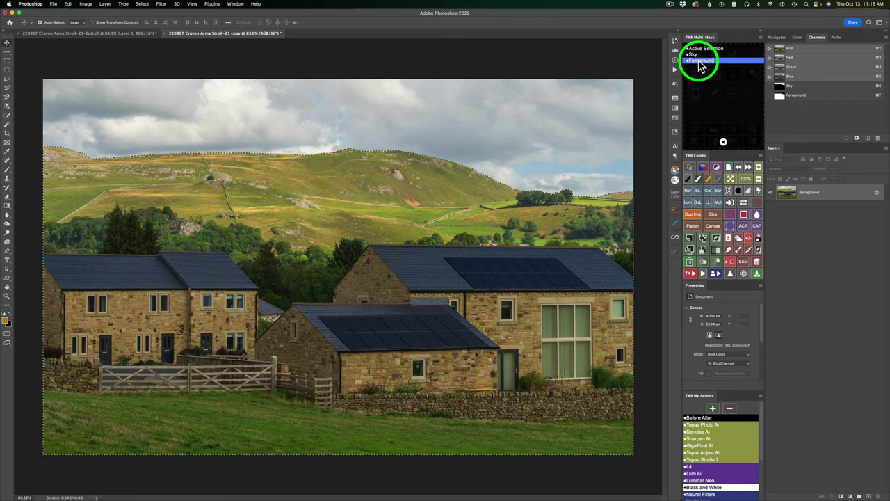
click(699, 61)
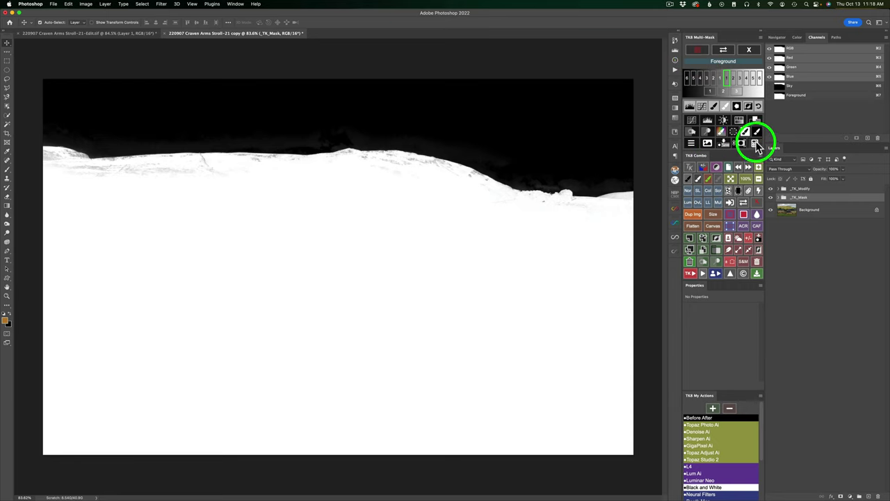
click(755, 143)
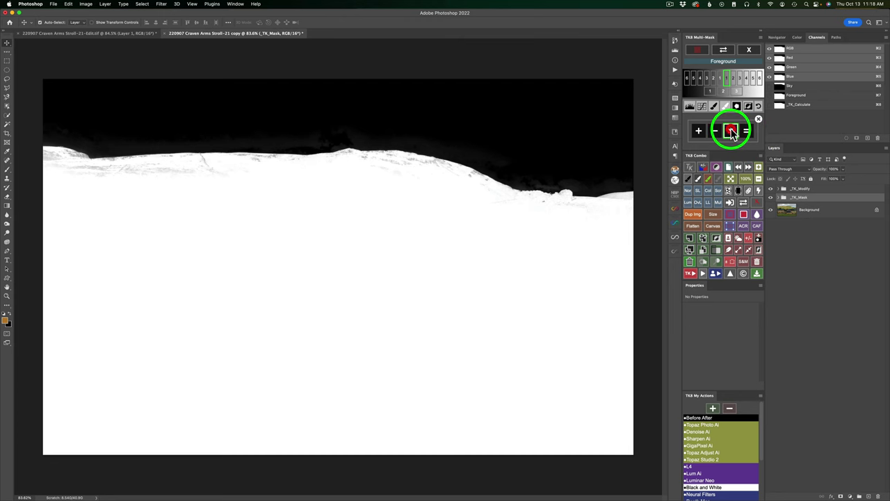
click(732, 132)
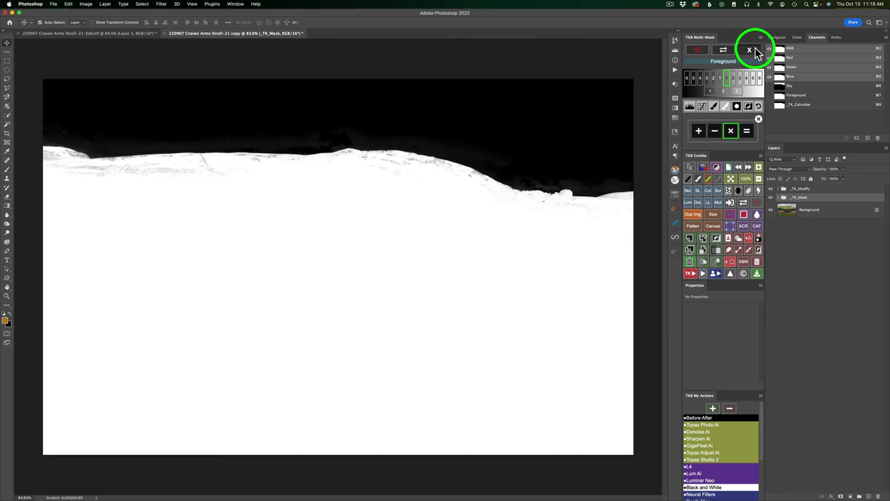
click(751, 51)
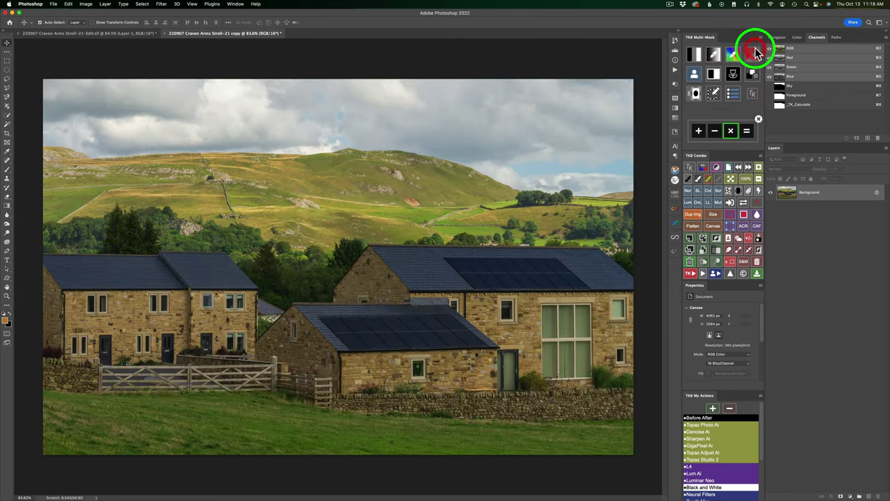
Generate the midtones 3 luminosity mask, complete the calculation with Foreground and output it as a Color Grading layer mask
click(693, 56)
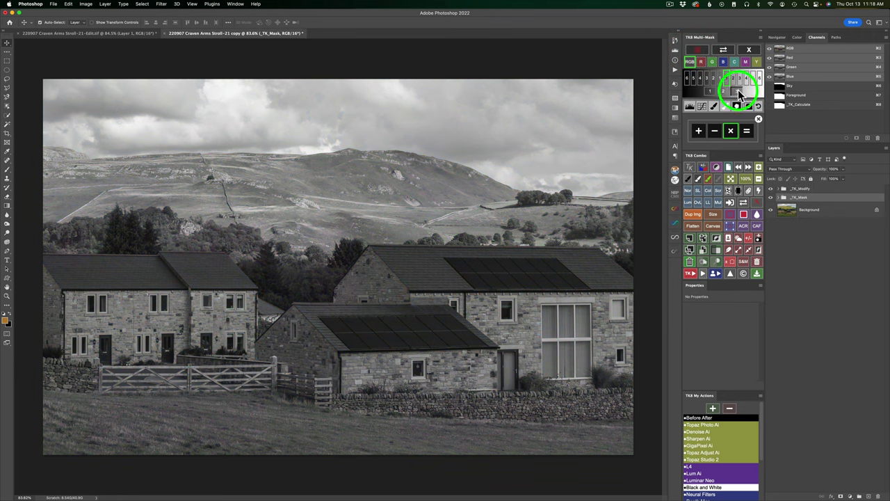
click(738, 90)
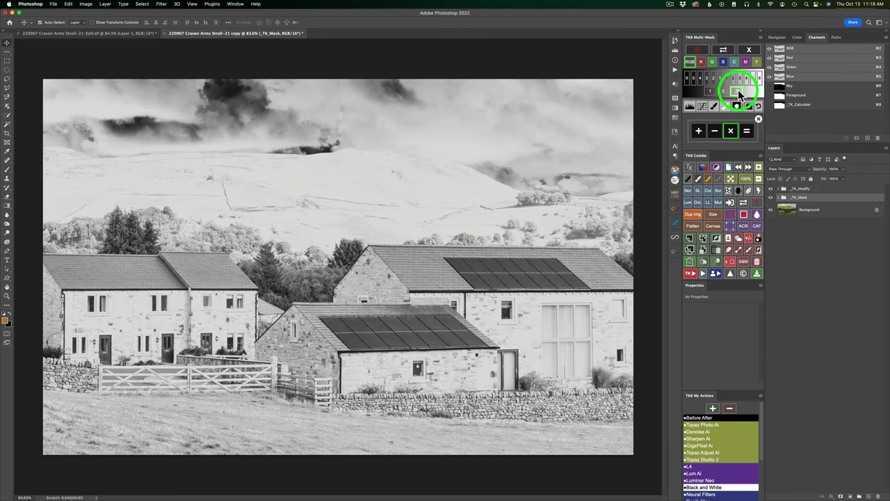
click(746, 132)
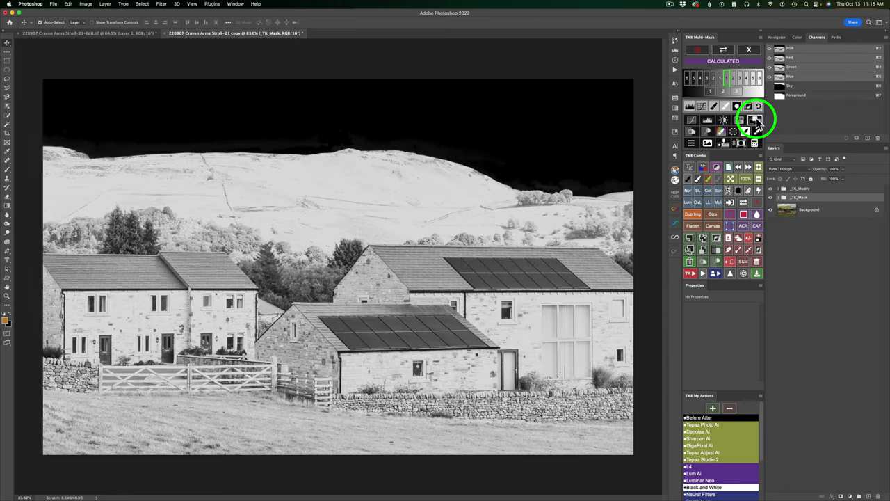
click(757, 120)
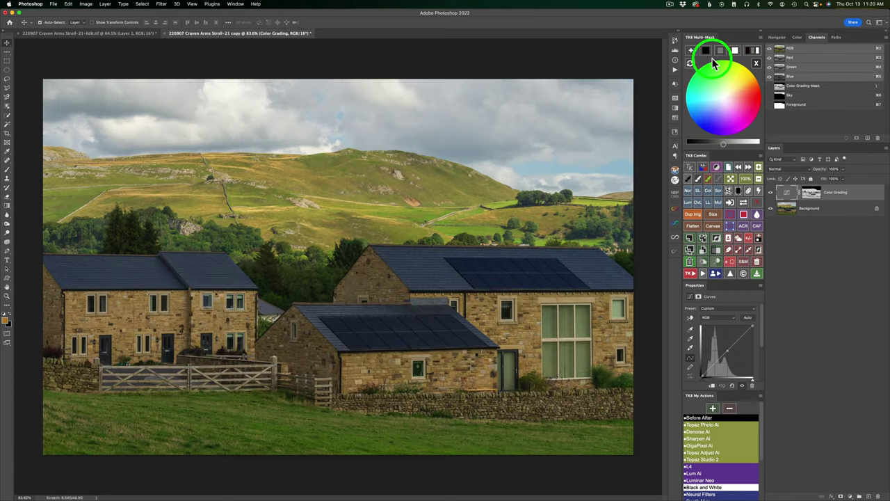
In the Color Grading layer, darken the shadows, then brighten the midtones and tint them slightly toward blue
click(707, 51)
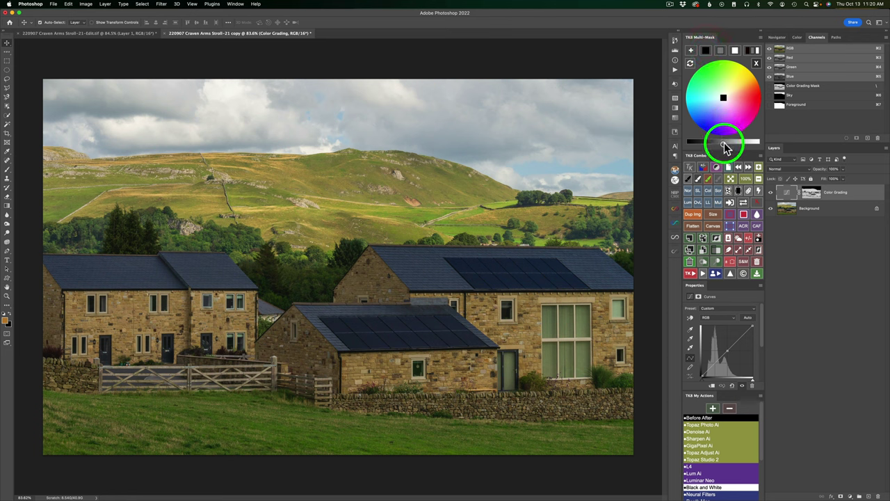
drag(723, 142, 706, 143)
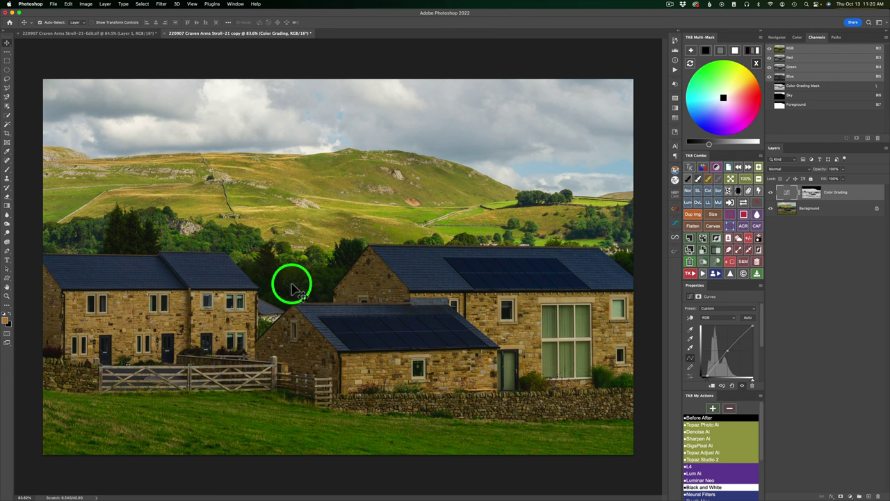
click(722, 50)
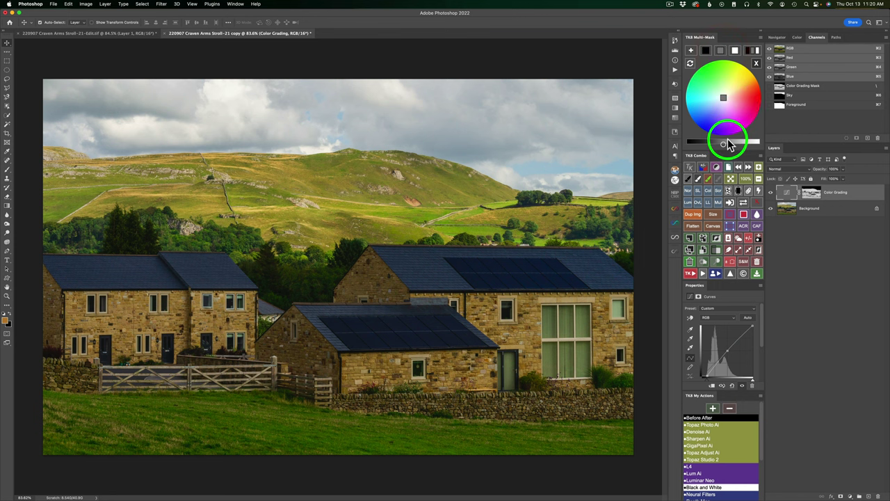
drag(725, 147, 745, 148)
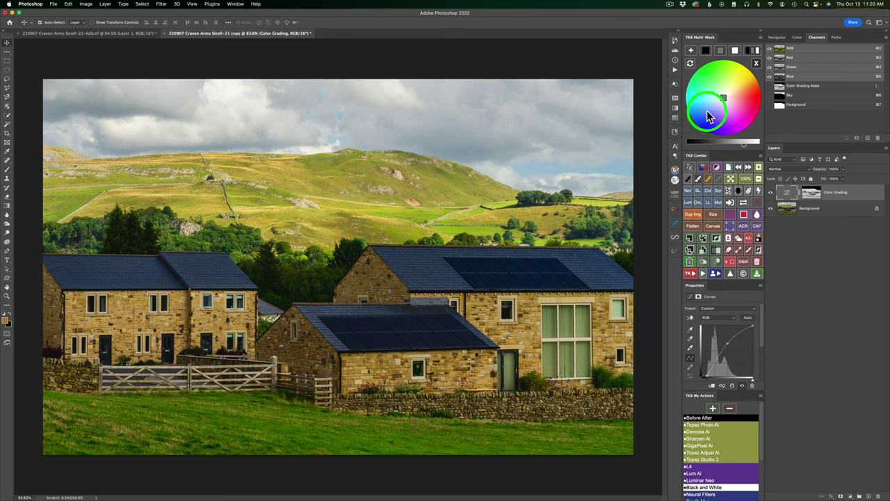
drag(724, 103, 720, 104)
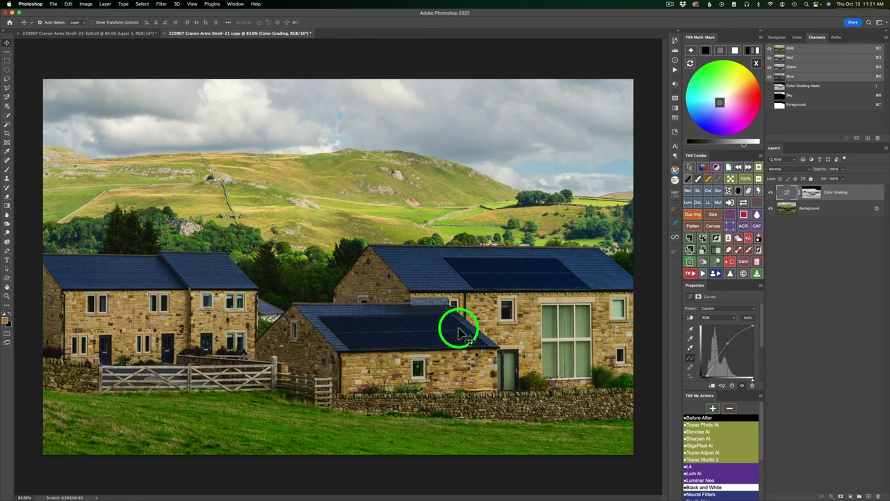
Brighten the Color Grading layer's highlights slightly and hide the layer to compare with the original
click(734, 50)
drag(721, 144, 730, 145)
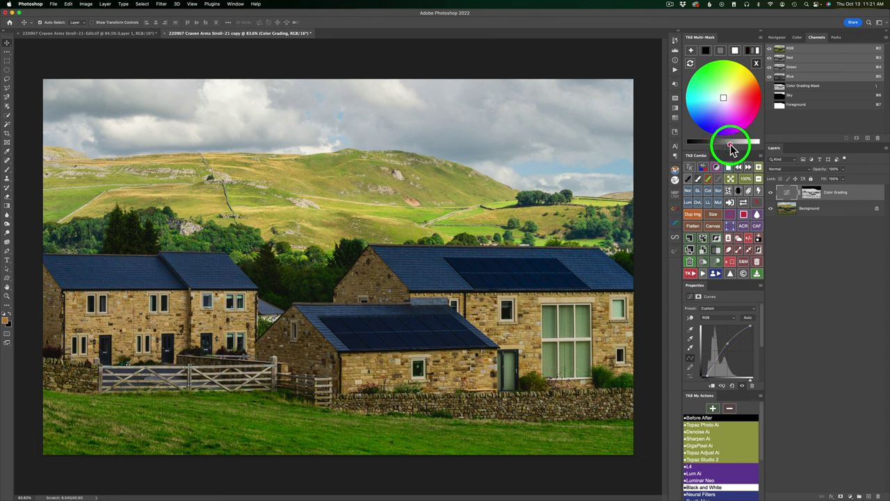
click(770, 193)
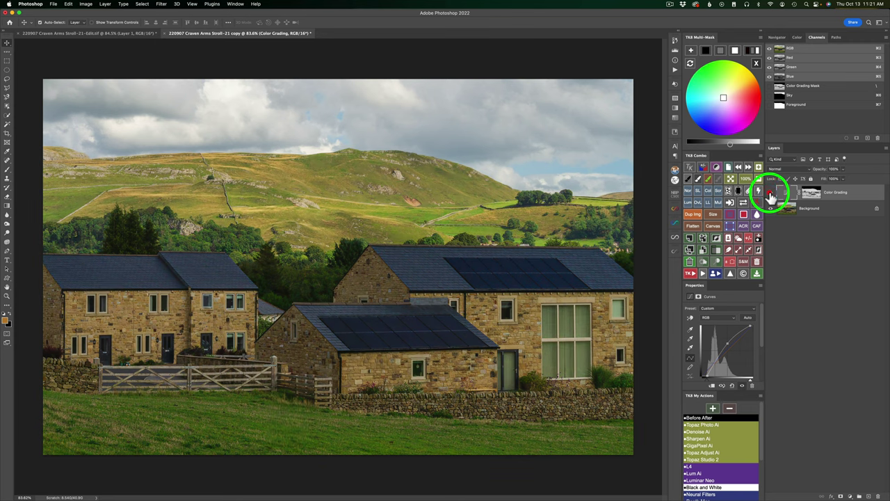
Turn the Color Grading layer back on and load the Sky channel as a TK8 mask, starting a calculation with the × operator
click(770, 193)
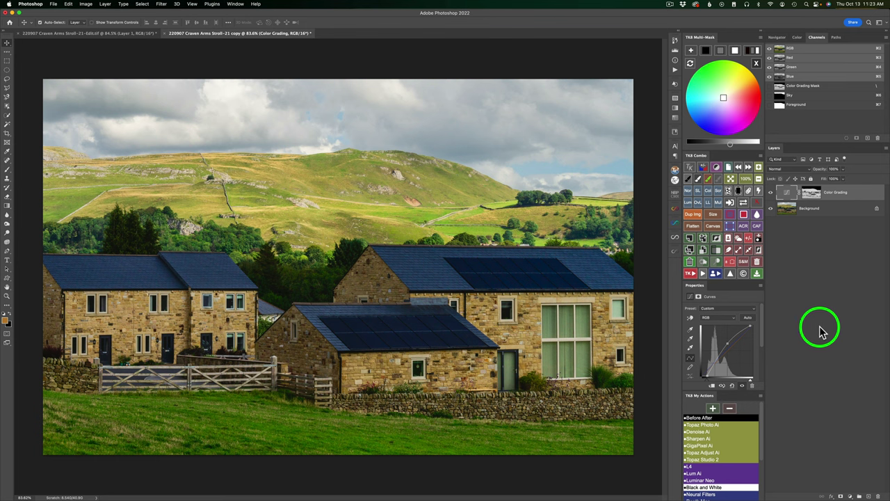
click(758, 64)
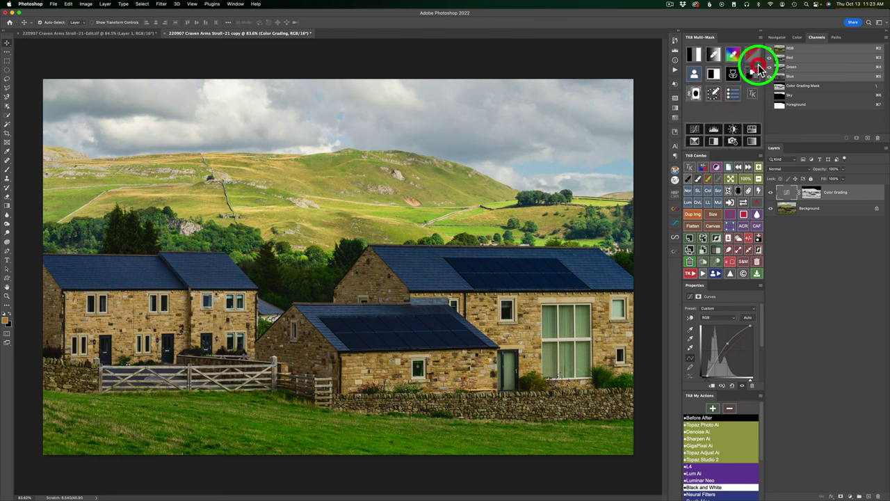
click(697, 76)
drag(697, 72, 694, 52)
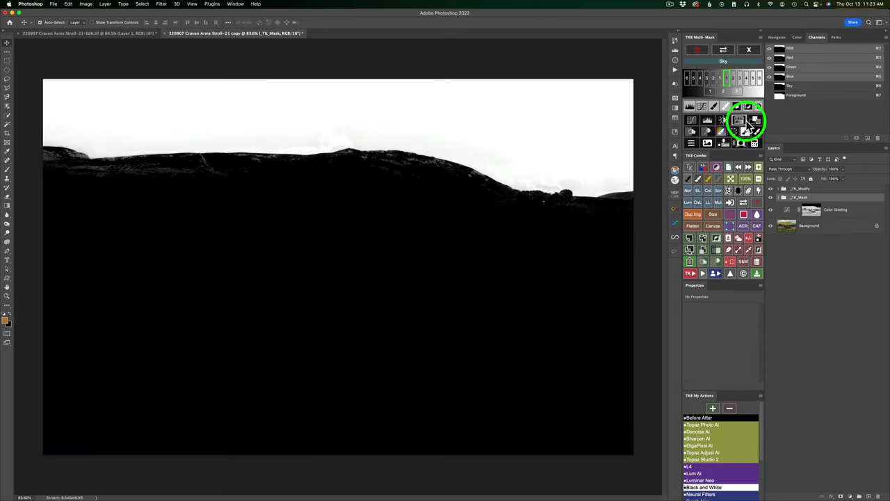
click(755, 144)
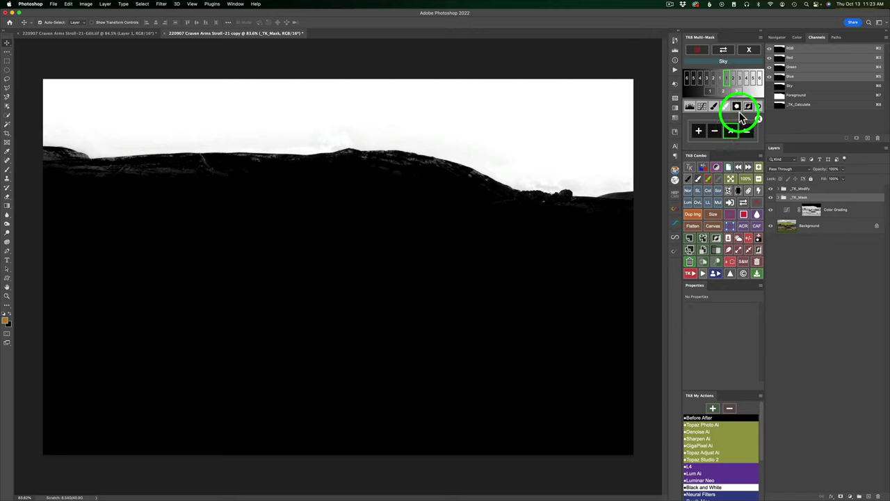
click(749, 49)
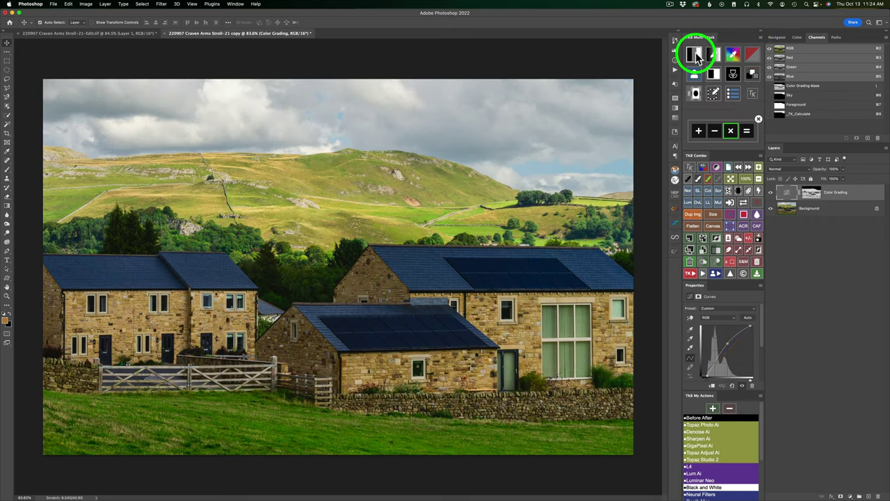
Generate the lights 1 luminosity mask, complete the calculation with Sky and output it as a new Color Grading layer mask
click(696, 55)
click(729, 82)
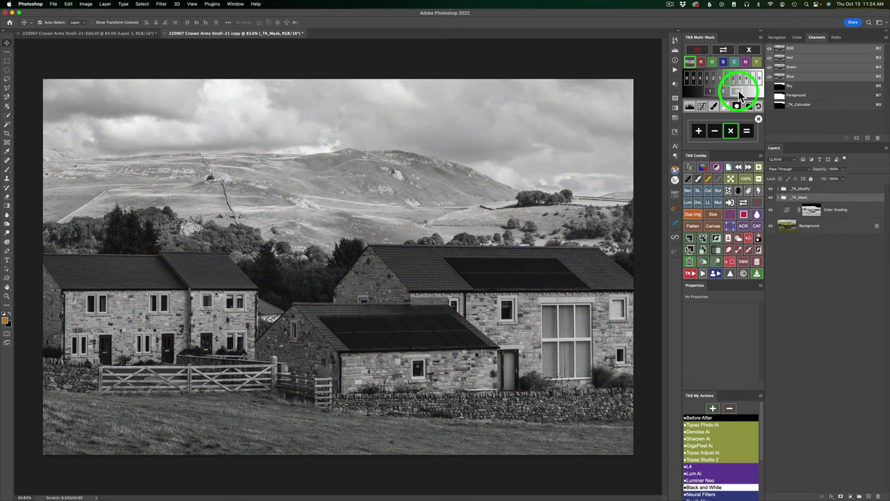
click(749, 132)
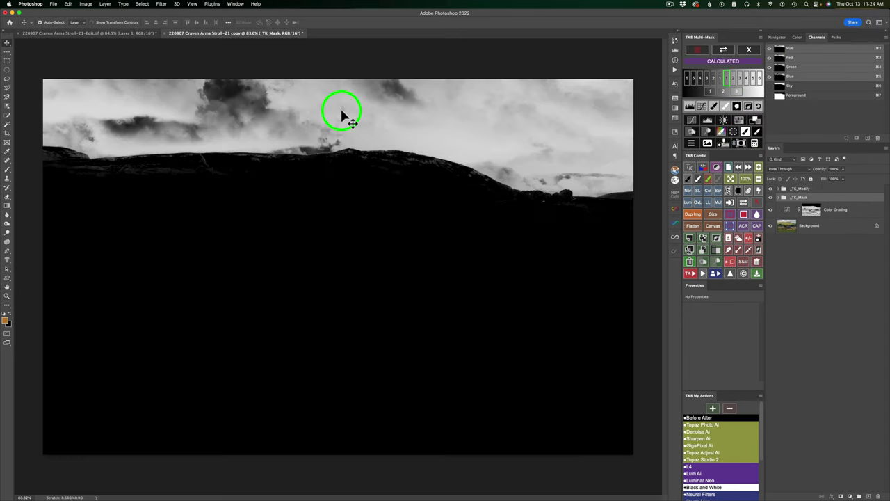
click(756, 123)
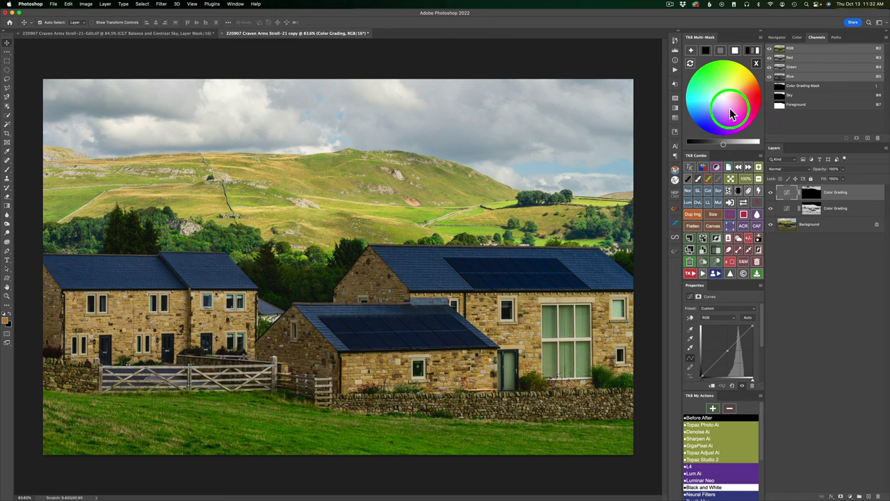
Darken the shadows and midtones slightly in the sky's Color Grading layer and switch to its highlights
click(705, 53)
mouse_move(724, 144)
mouse_down()
mouse_move(700, 144)
mouse_move(712, 147)
mouse_up()
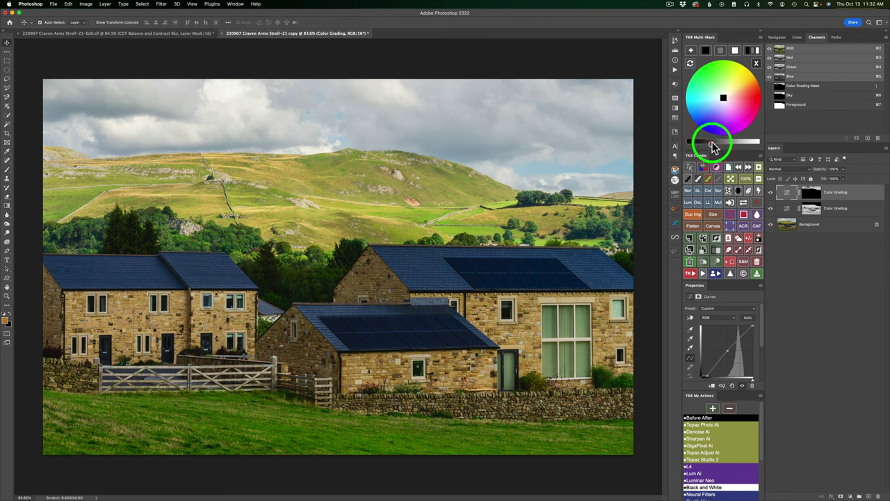
click(720, 50)
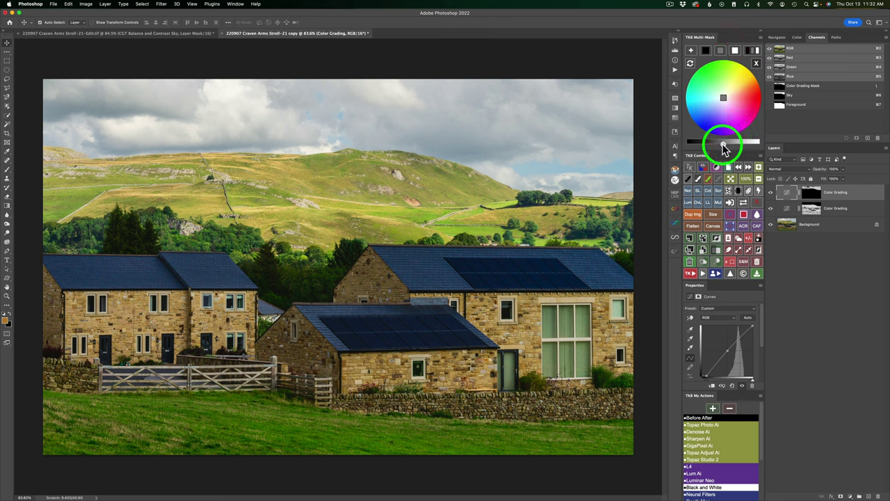
drag(712, 145, 713, 146)
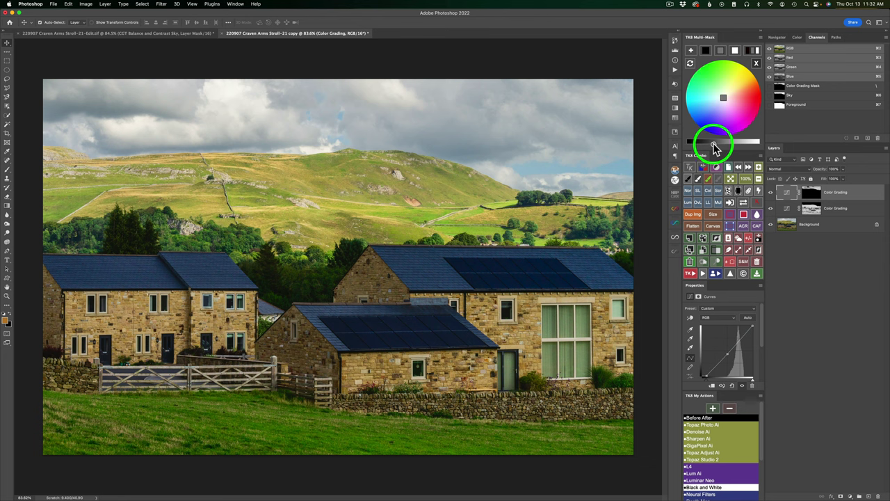
click(734, 50)
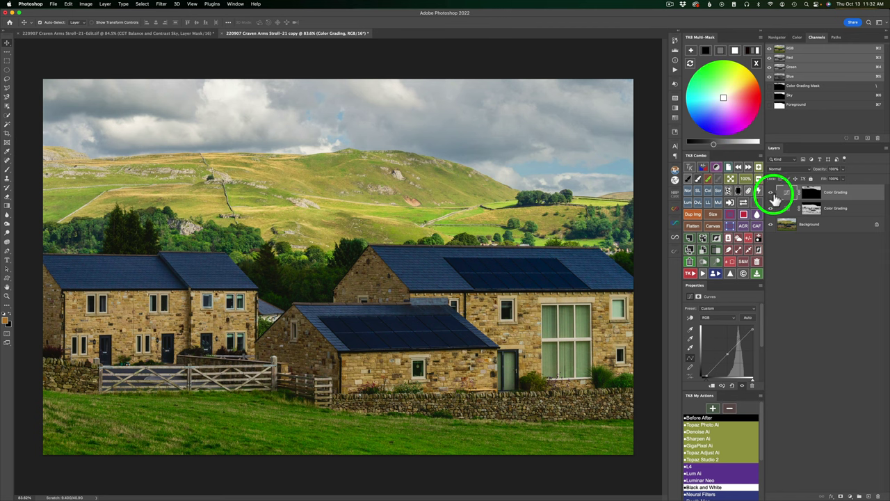
Compare the image with and without the sky's Color Grading layer, and run the Before After action to compare with the original
click(770, 194)
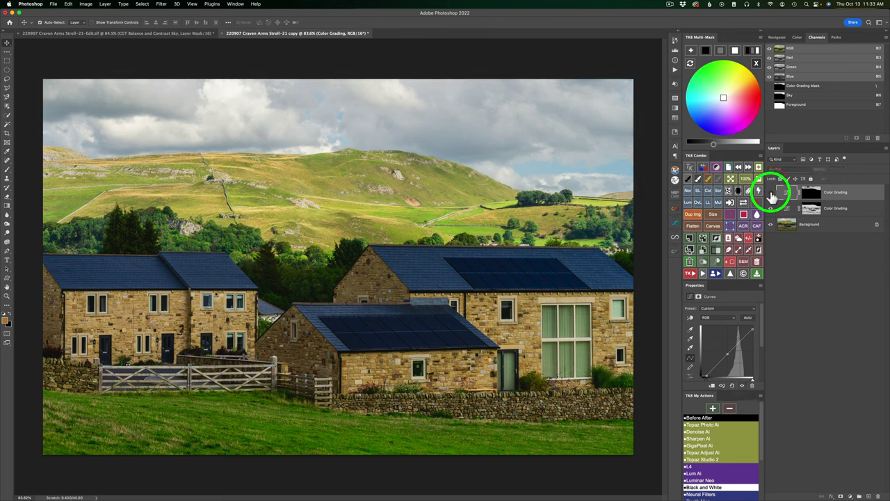
click(770, 193)
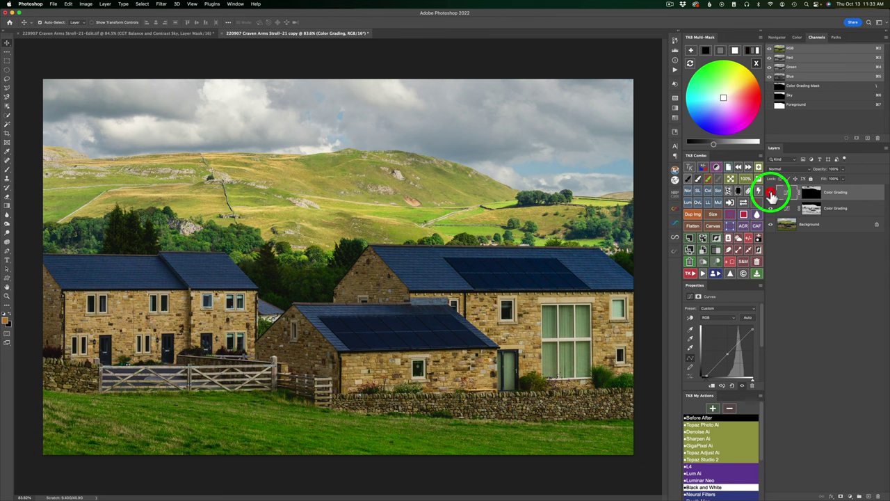
click(702, 422)
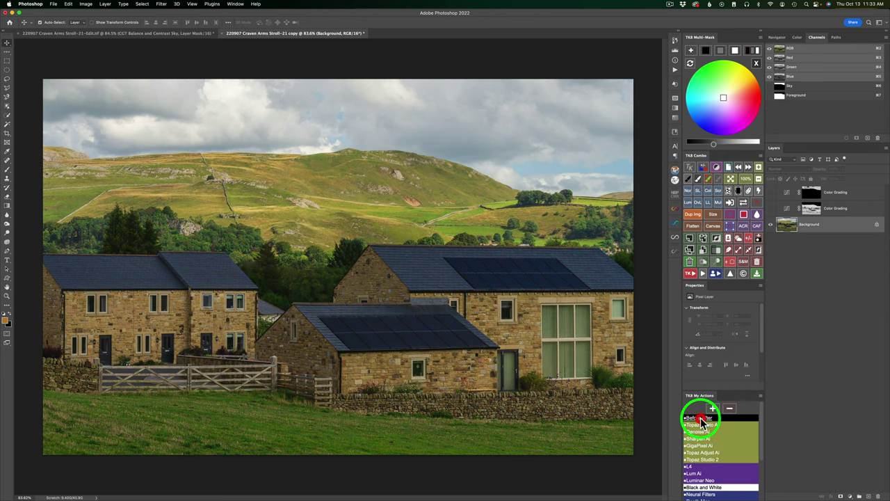
click(702, 422)
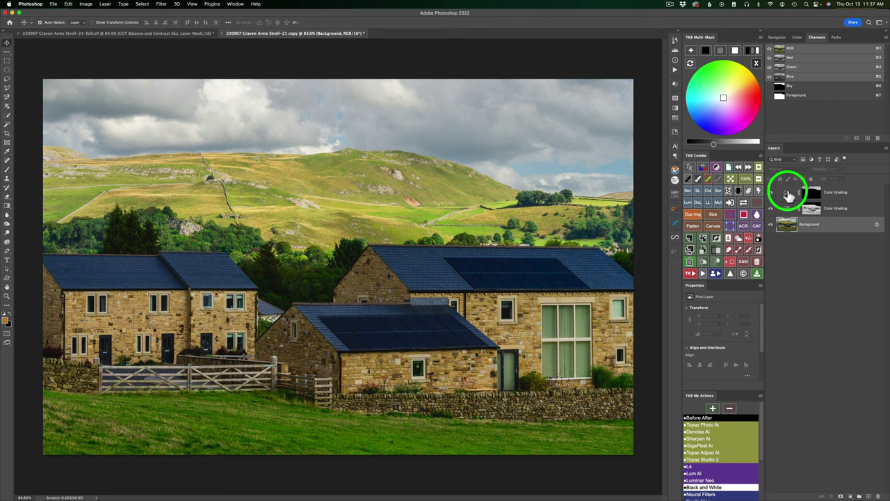
Tint the midtones of the foreground's Color Grading layer slightly toward blue-violet and reselect the sky's Color Grading layer
click(787, 194)
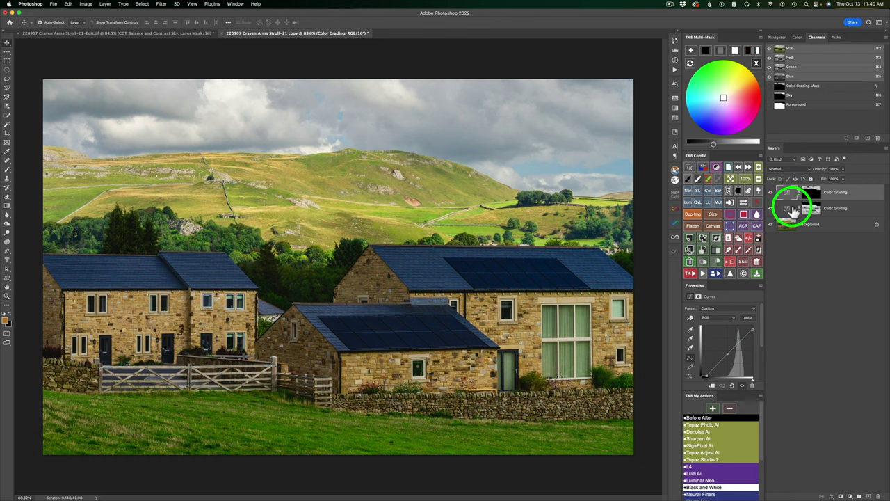
click(787, 208)
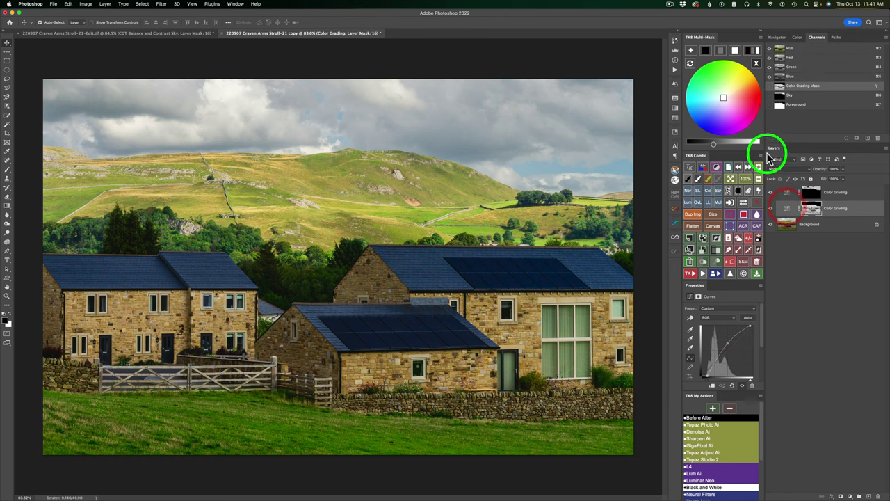
mouse_move(723, 90)
mouse_down()
mouse_move(728, 75)
mouse_move(741, 123)
mouse_move(719, 106)
mouse_move(724, 95)
mouse_move(723, 104)
mouse_up()
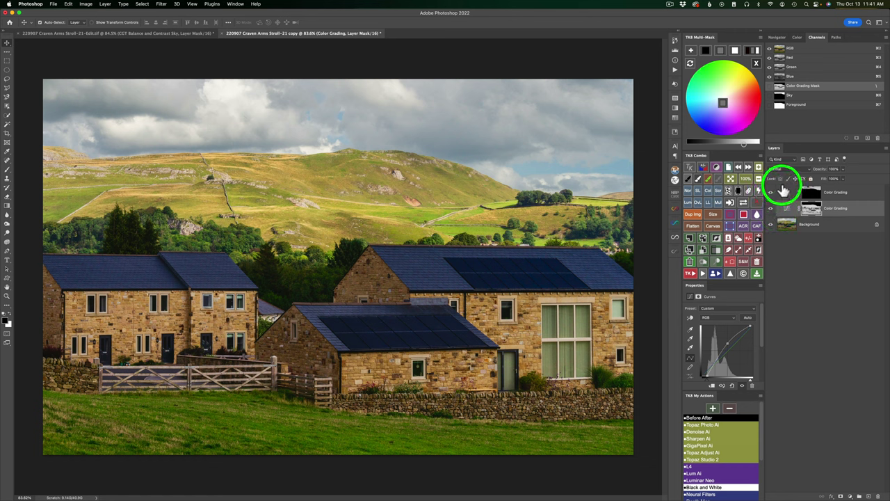
click(786, 193)
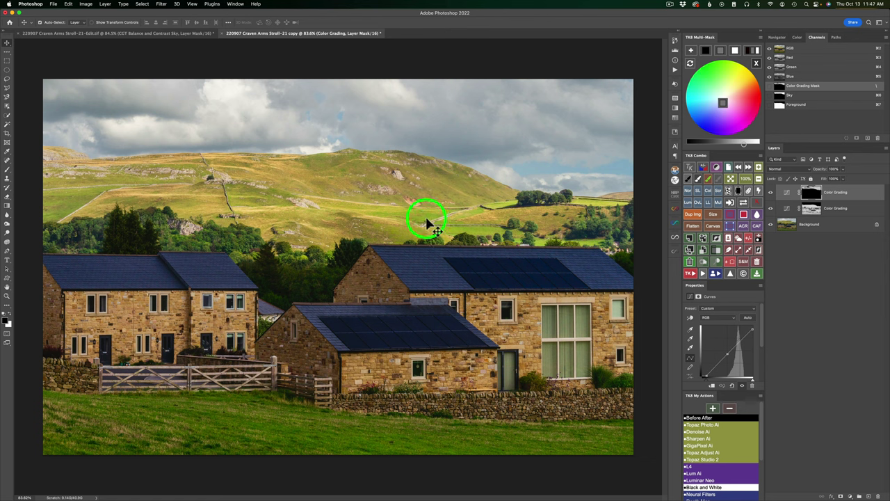
Create a TK8 color mask from the hillside's yellow-green, sampling the color #8c9c3f from the image
click(756, 63)
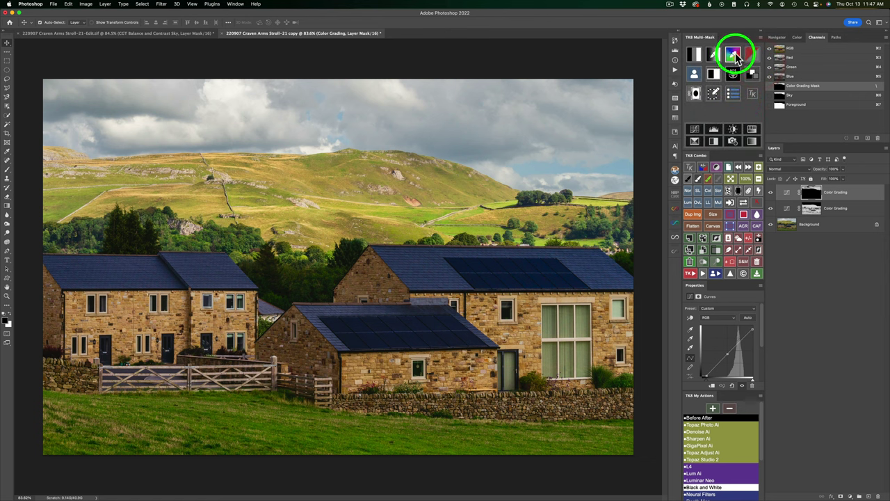
click(735, 58)
drag(445, 175, 472, 179)
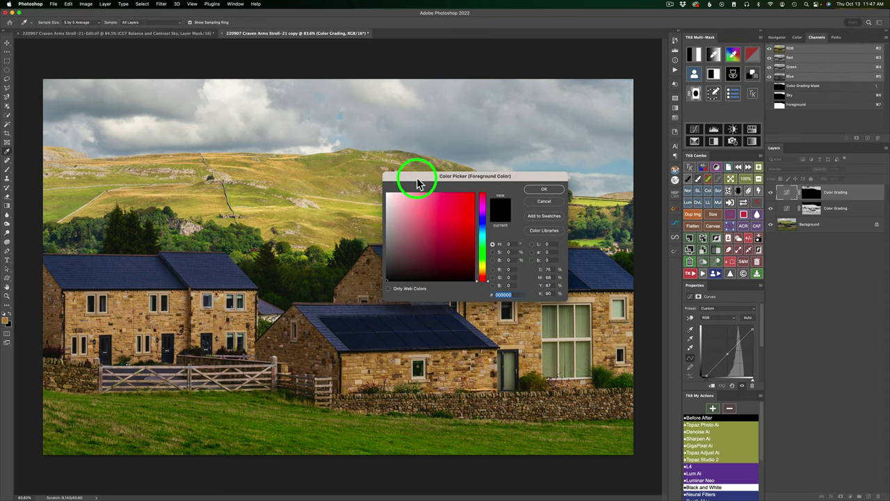
drag(417, 179, 441, 181)
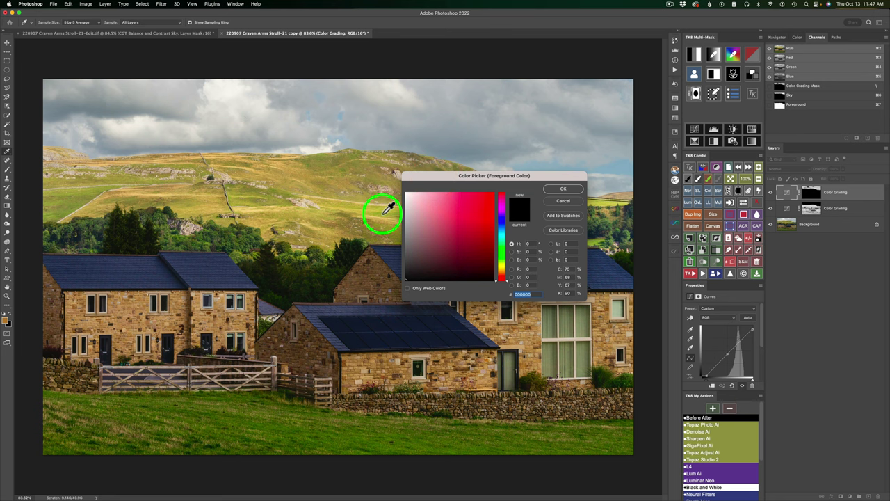
click(382, 213)
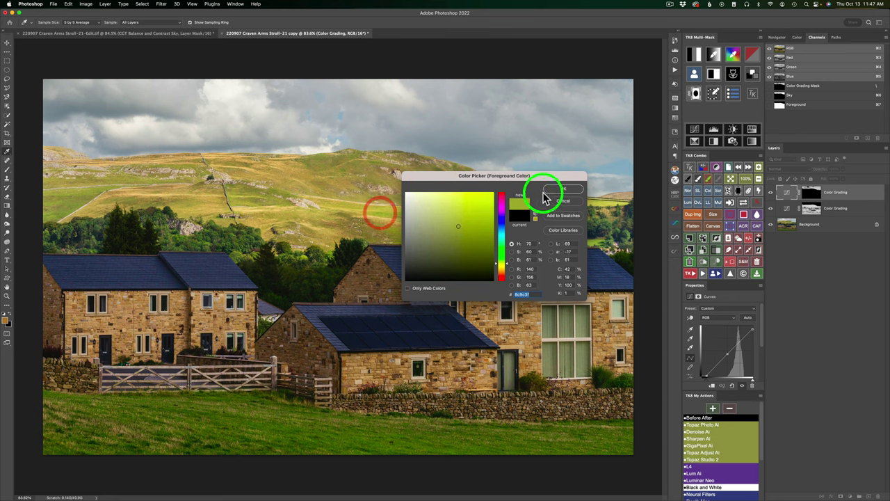
click(560, 190)
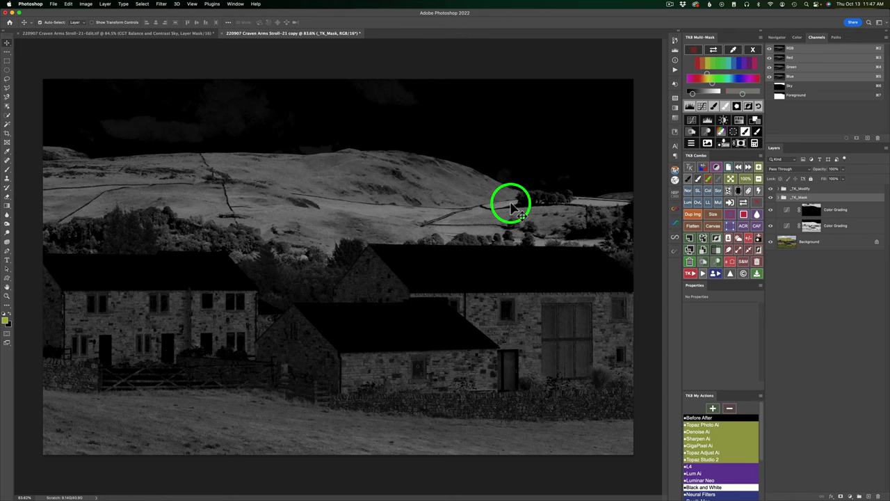
Narrow the color mask's hue range around the hillside's yellow-green and brighten the masked tones
click(722, 87)
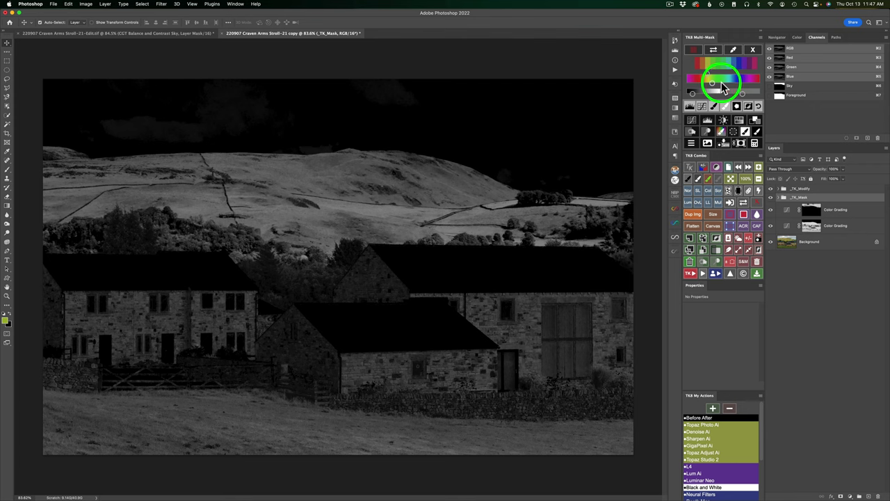
drag(723, 89, 707, 81)
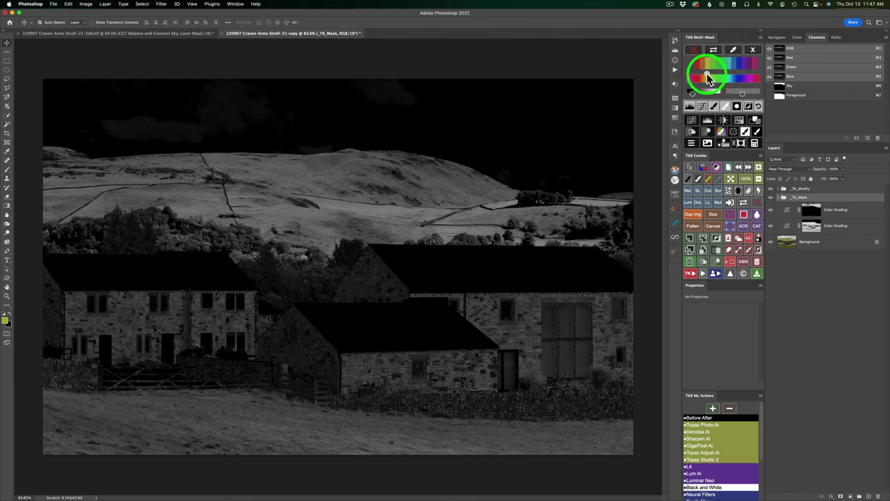
click(709, 79)
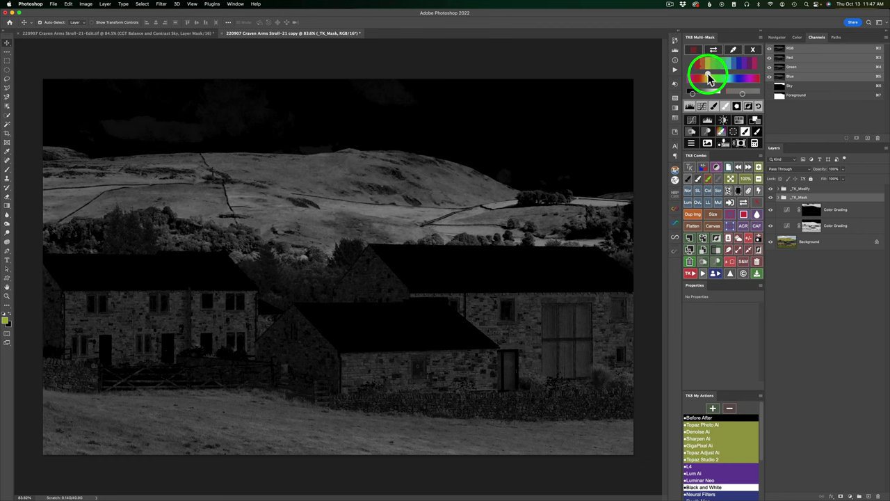
click(709, 78)
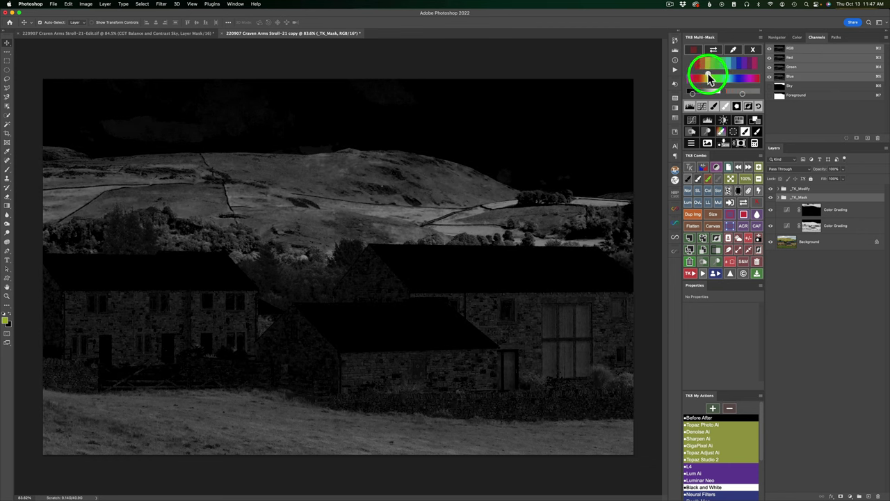
click(709, 78)
click(710, 79)
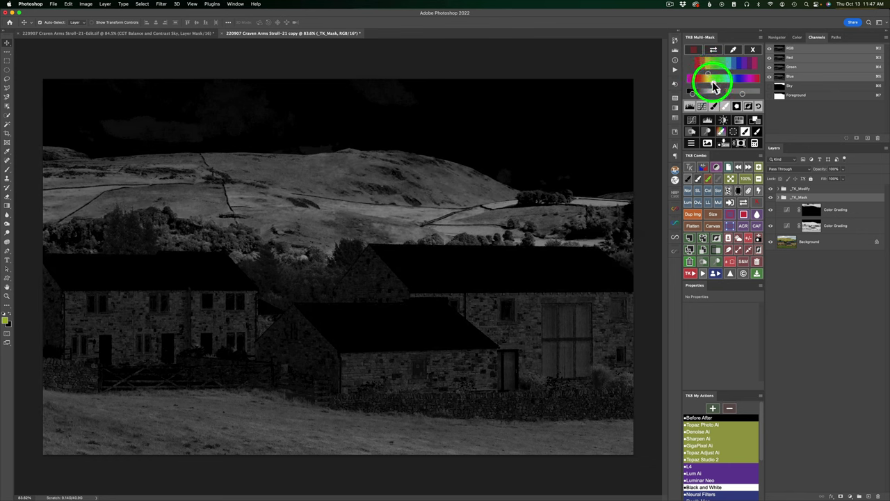
click(710, 81)
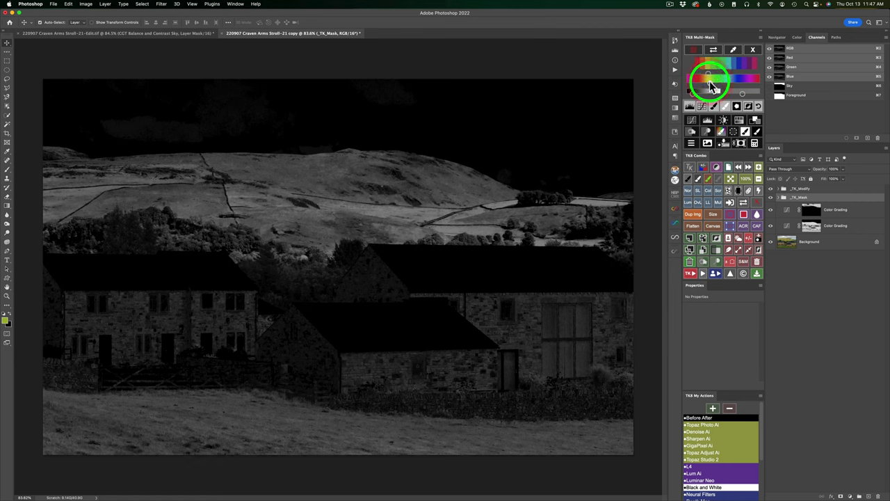
click(709, 82)
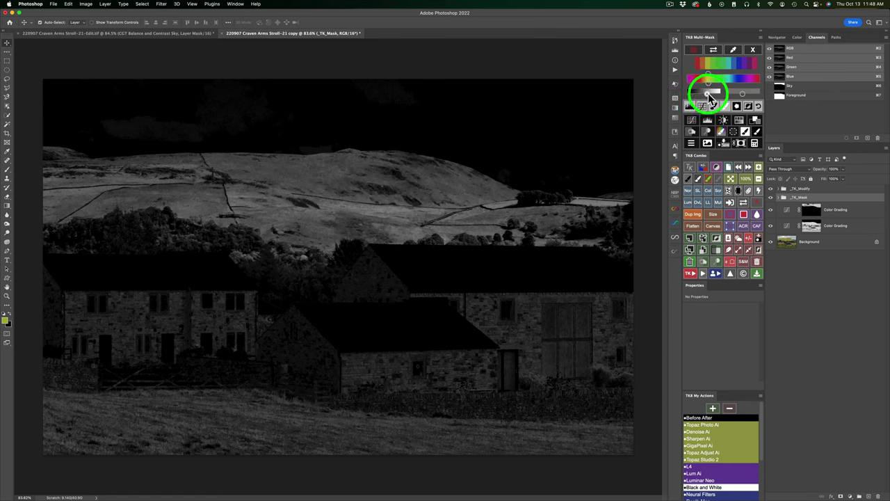
click(709, 94)
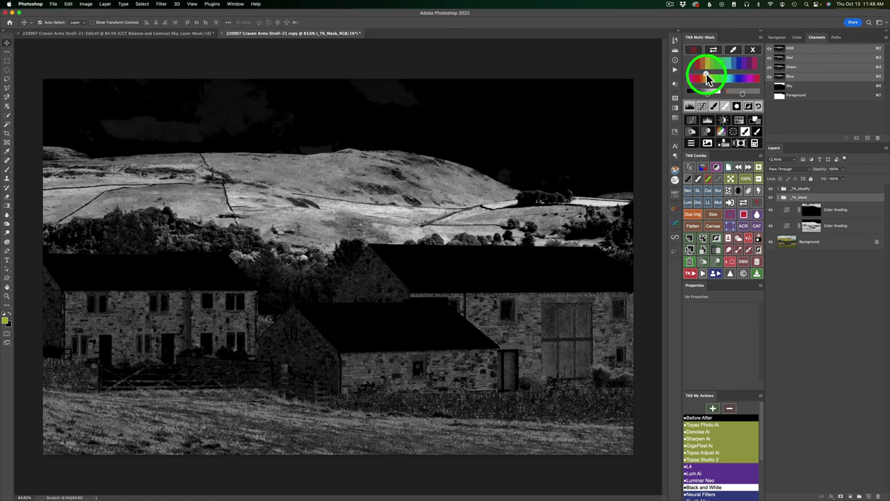
drag(708, 78, 709, 87)
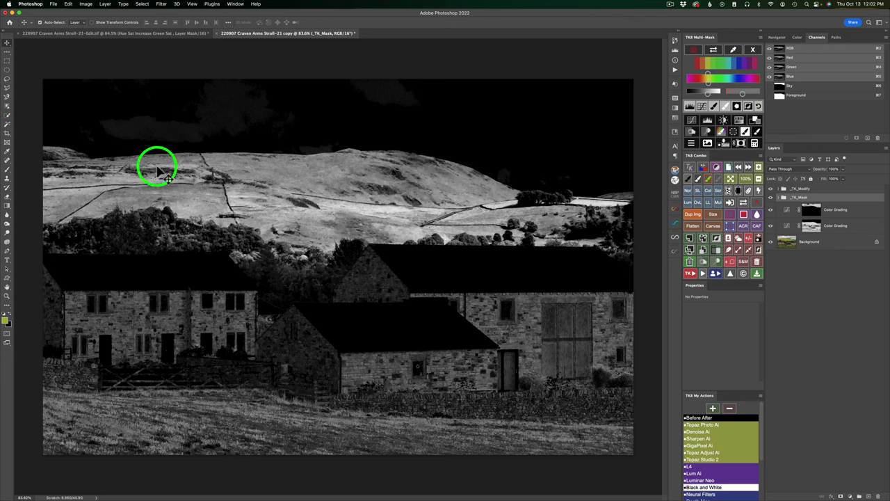
Lasso around the hillside and black out the color mask outside that outline, leaving the selection unfeathered
click(8, 81)
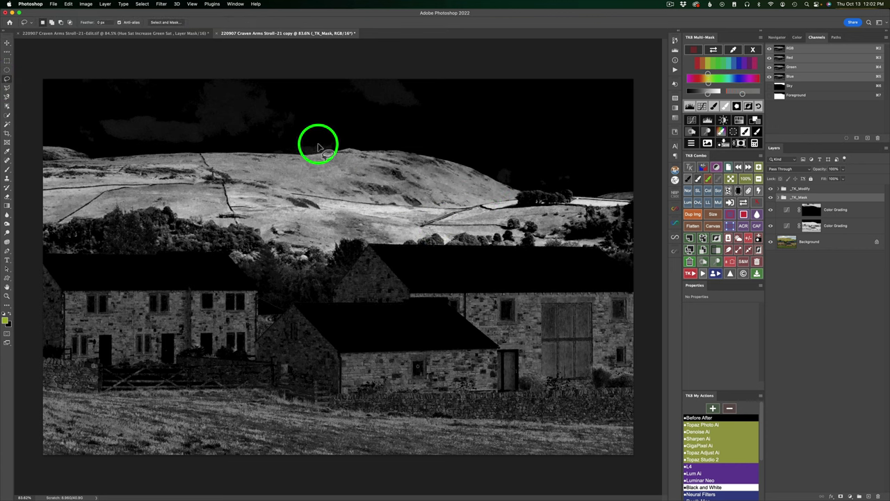
mouse_move(285, 146)
mouse_down()
mouse_move(53, 145)
mouse_move(35, 164)
mouse_move(41, 242)
mouse_move(98, 256)
mouse_move(240, 254)
mouse_move(318, 292)
mouse_move(339, 286)
mouse_move(363, 248)
mouse_move(642, 271)
mouse_move(650, 189)
mouse_move(602, 175)
mouse_move(272, 145)
mouse_up()
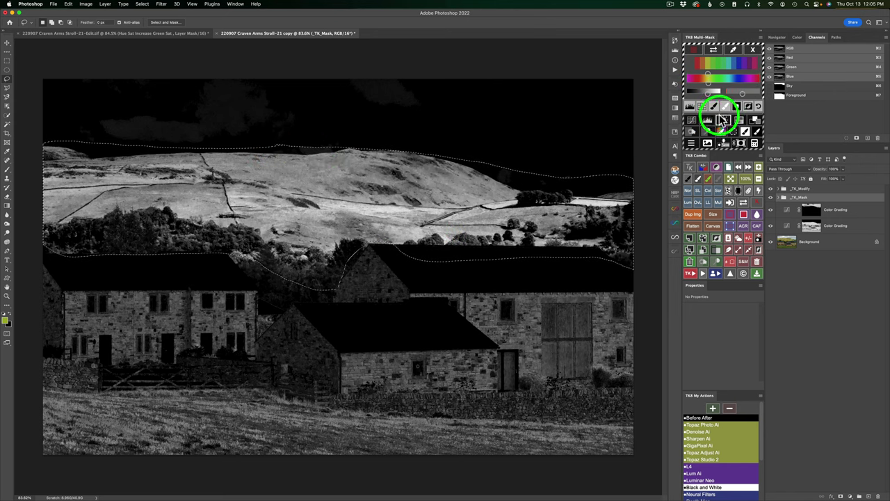
click(736, 106)
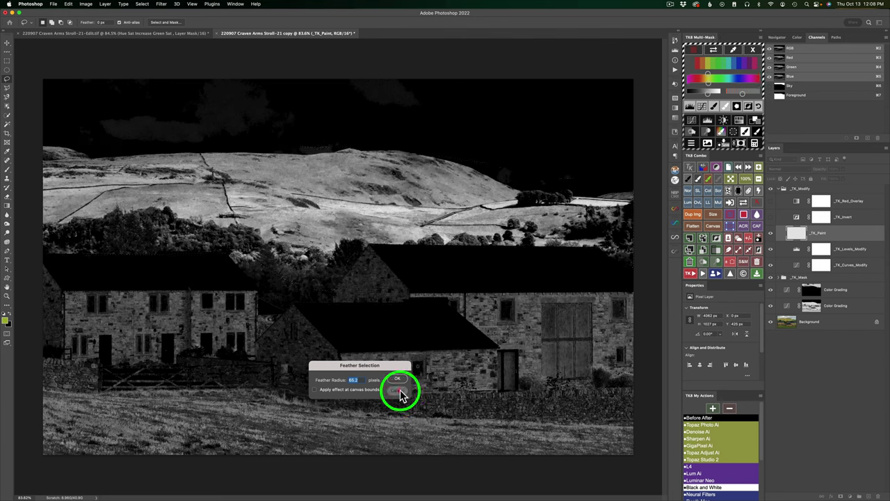
click(400, 393)
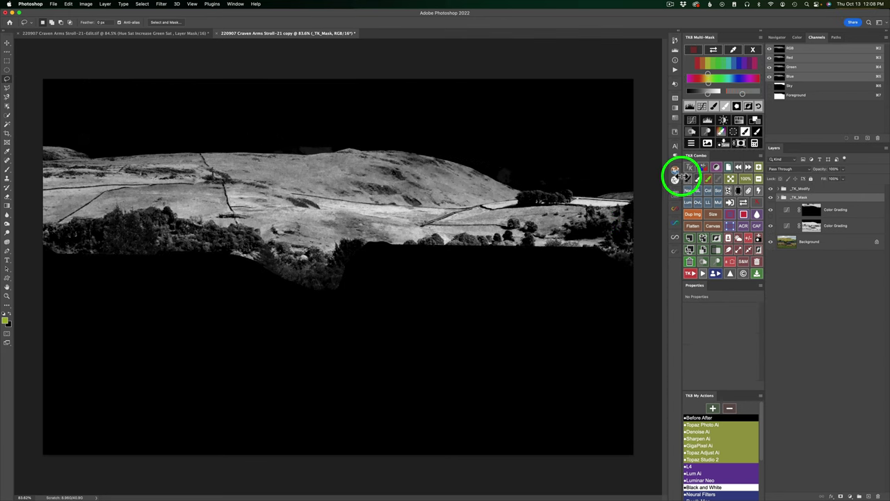
Apply the hillside mask to a new Hue/Saturation layer, set Saturation to +11 and Hue to +5, and check the effect
click(742, 127)
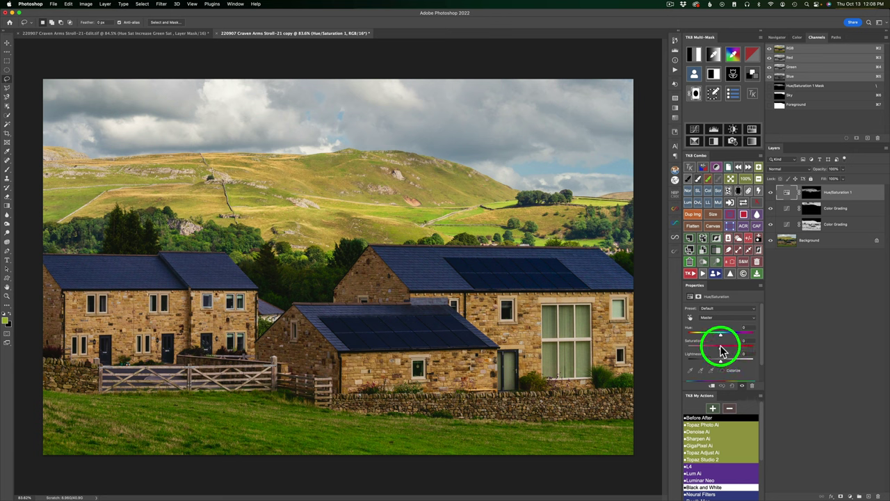
drag(720, 351, 722, 335)
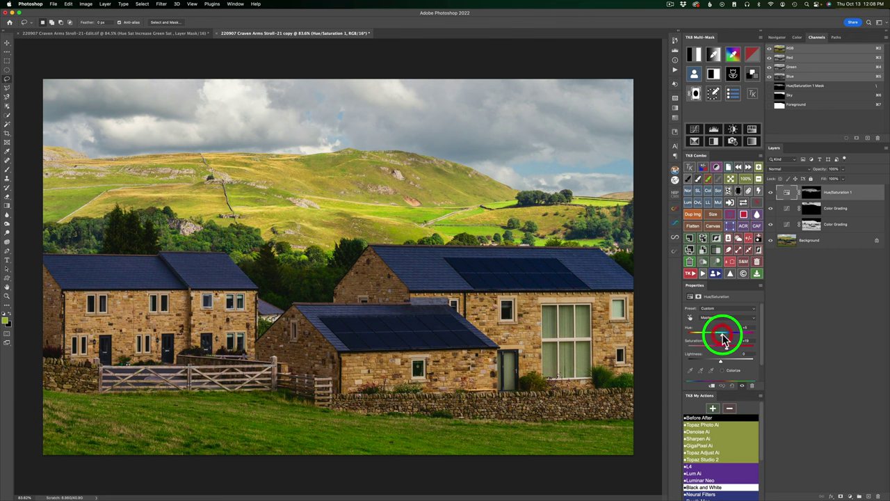
click(771, 197)
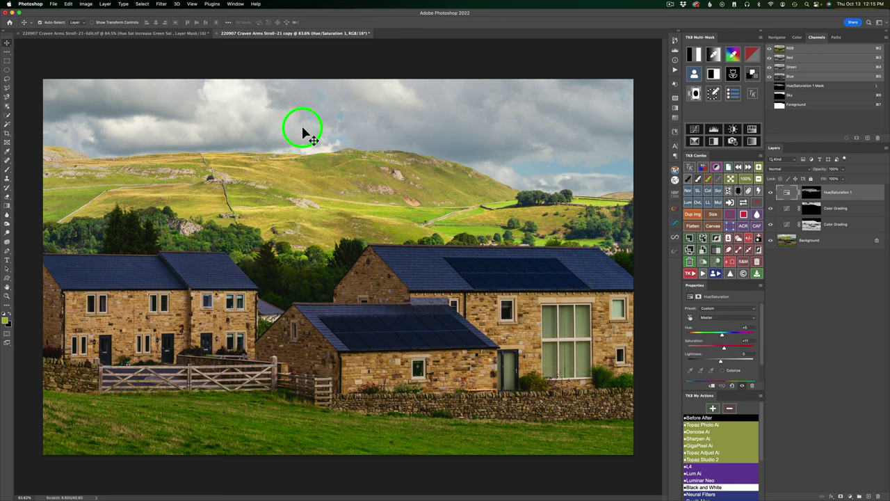
Run the TK8 Clarity action with a High Pass radius of 10 pixels
click(691, 274)
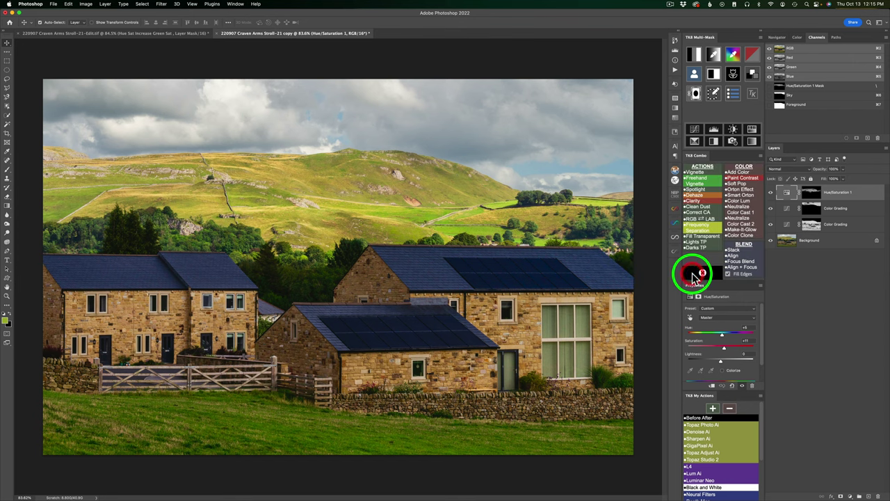
click(694, 200)
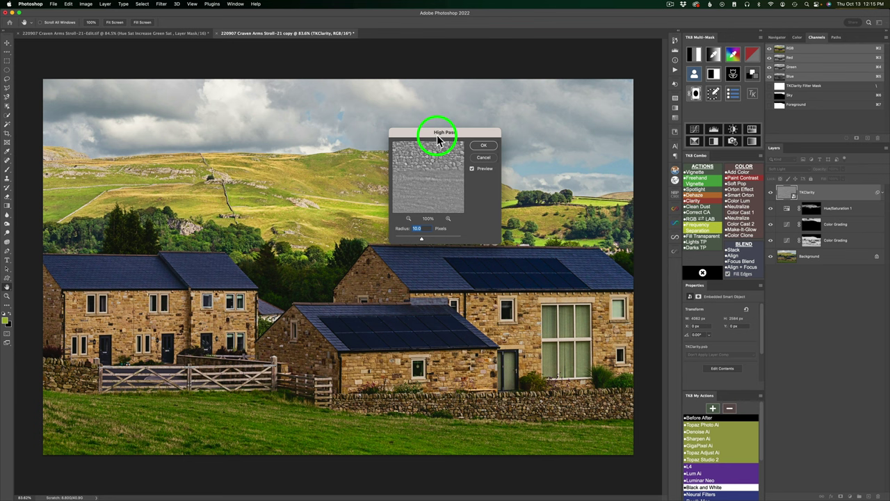
drag(433, 155, 442, 182)
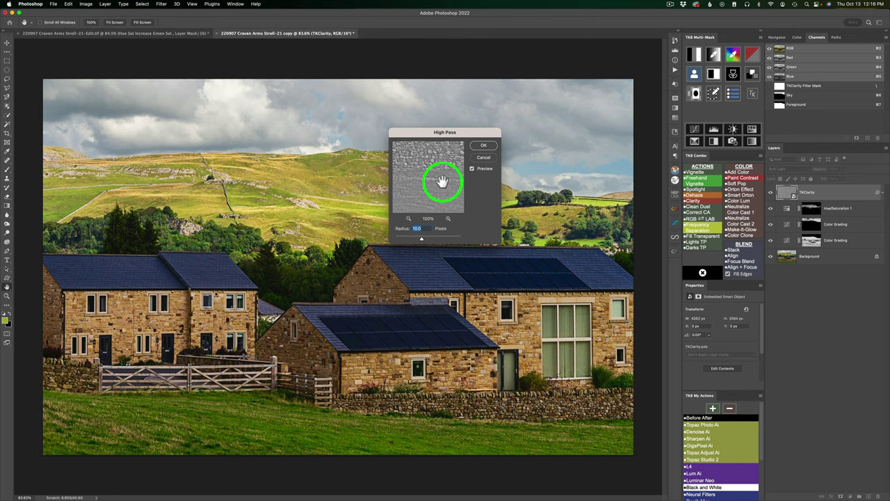
drag(442, 182, 421, 242)
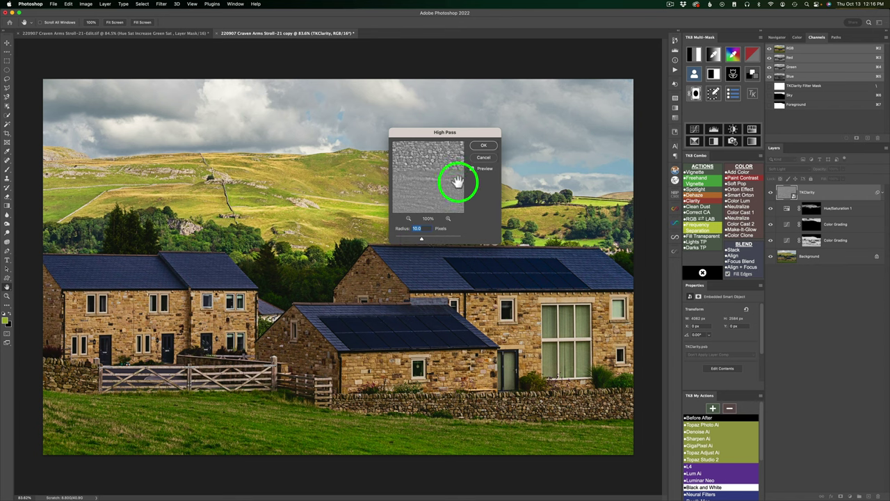
click(487, 148)
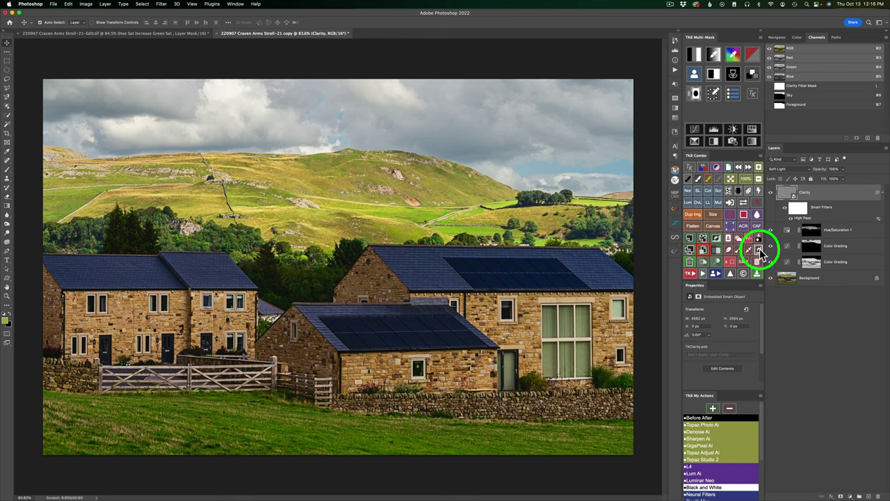
Invert the Clarity effect to soften, restrict it with the saved Sky mask, and compare the image with and without it
click(717, 240)
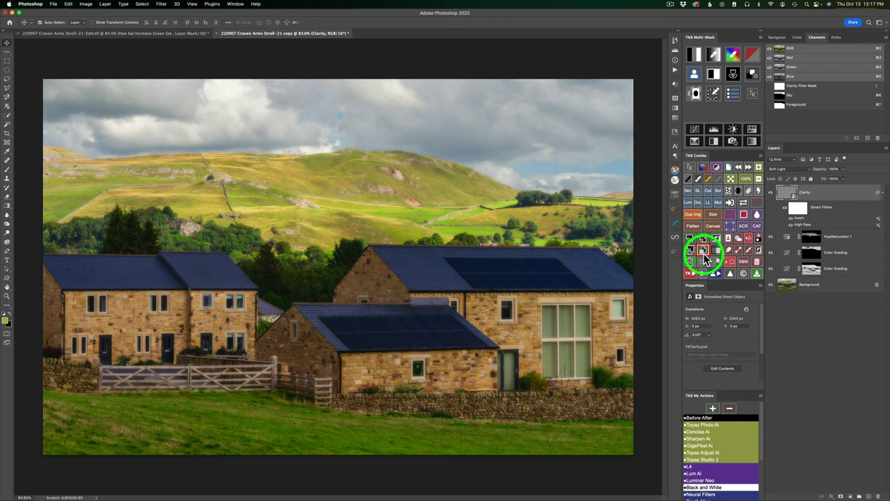
click(730, 202)
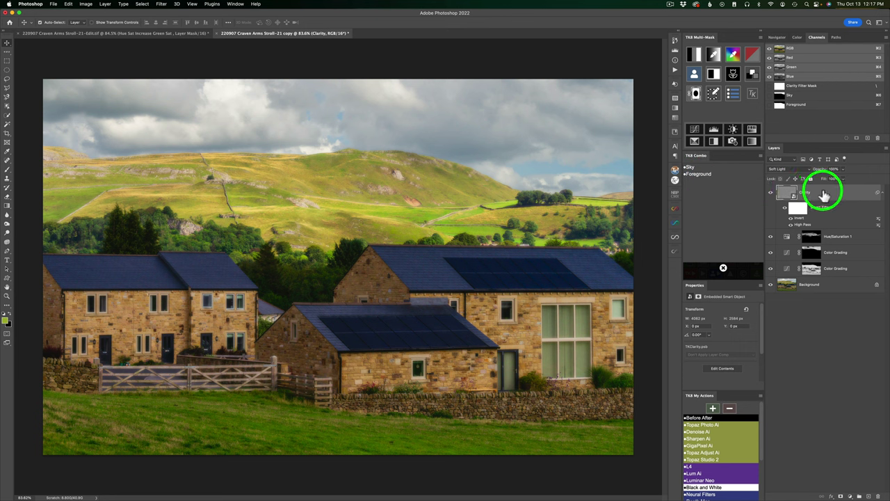
click(695, 173)
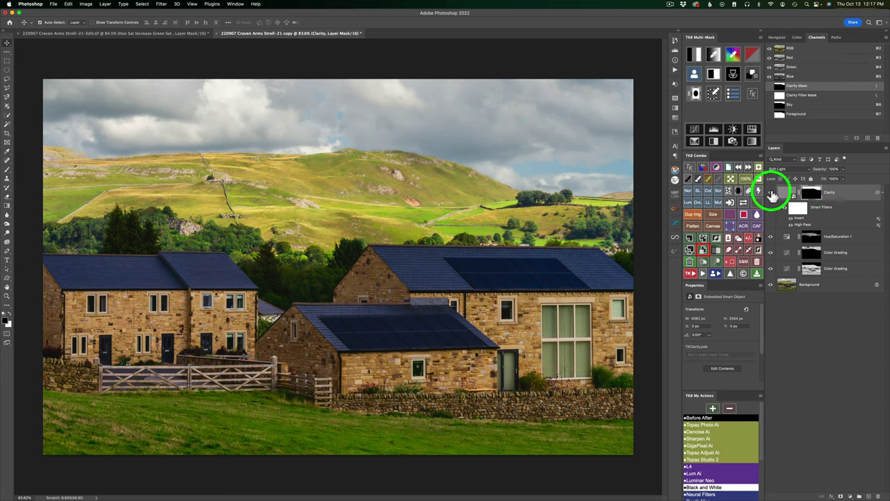
click(772, 198)
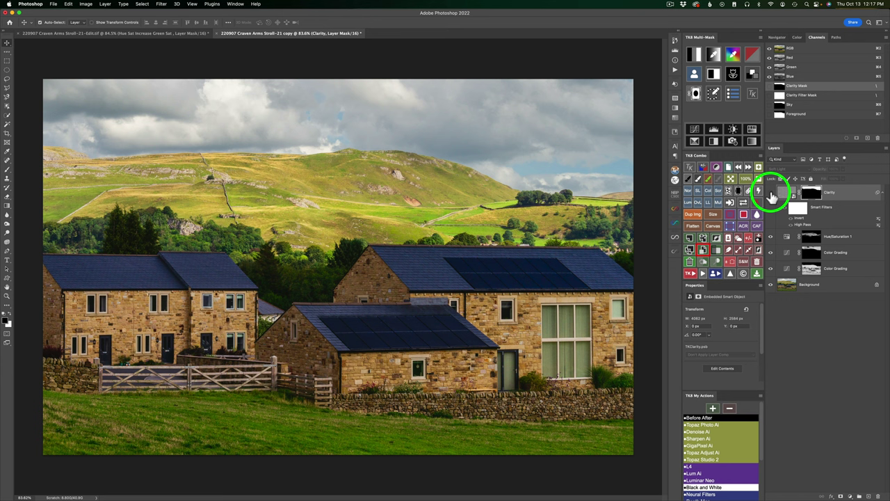
click(772, 197)
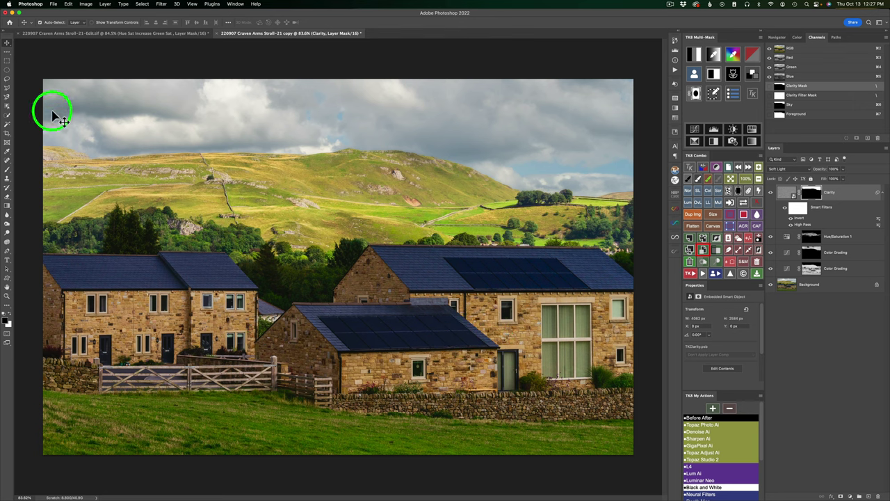
Select the stone houses and their walls with the Object Selection tool, and clean up the selection with the Lasso
click(7, 106)
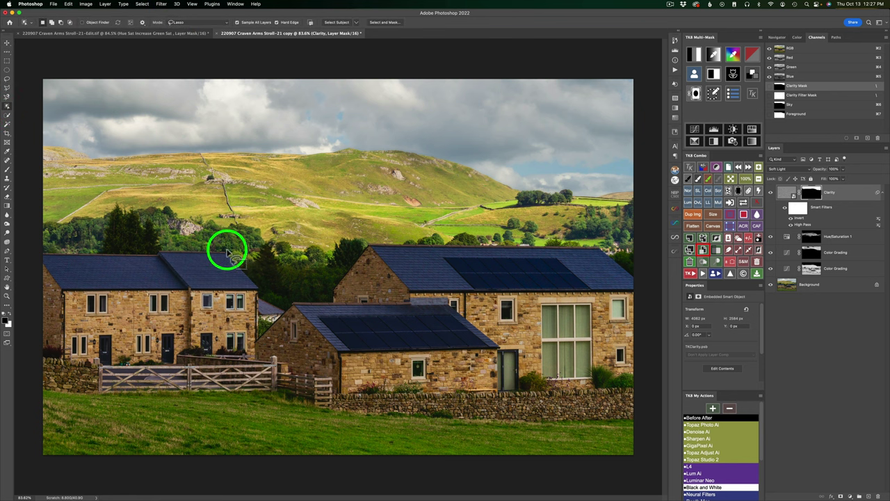
mouse_move(78, 244)
mouse_down()
mouse_move(22, 297)
mouse_move(29, 359)
mouse_move(44, 386)
mouse_move(265, 391)
mouse_move(390, 413)
mouse_move(627, 420)
mouse_move(636, 407)
mouse_move(630, 276)
mouse_move(604, 249)
mouse_move(442, 237)
mouse_move(364, 246)
mouse_move(335, 292)
mouse_move(292, 309)
mouse_move(260, 338)
mouse_move(255, 283)
mouse_move(206, 255)
mouse_up()
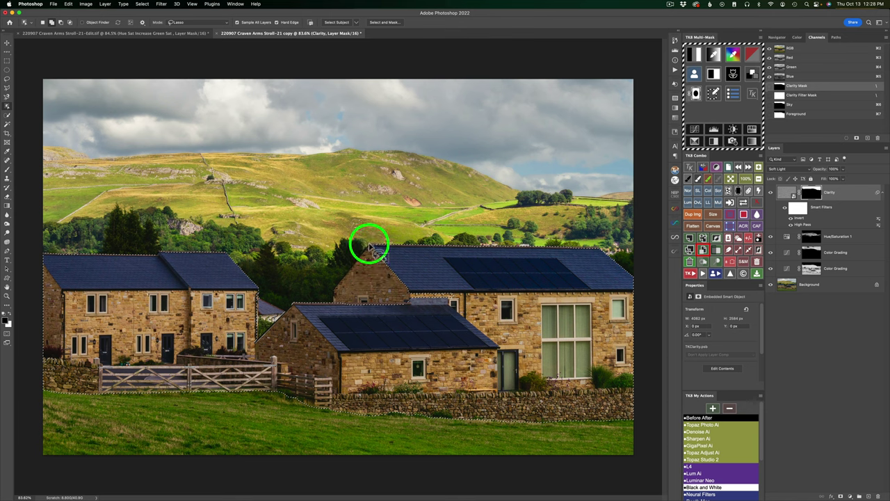
mouse_move(368, 243)
mouse_down()
mouse_move(338, 276)
mouse_move(333, 304)
mouse_move(425, 304)
mouse_move(457, 292)
mouse_move(370, 244)
mouse_up()
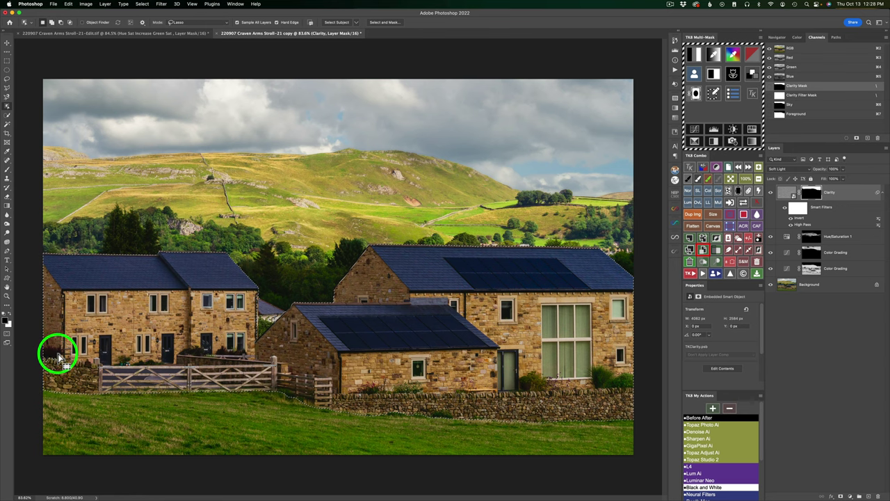
key(l)
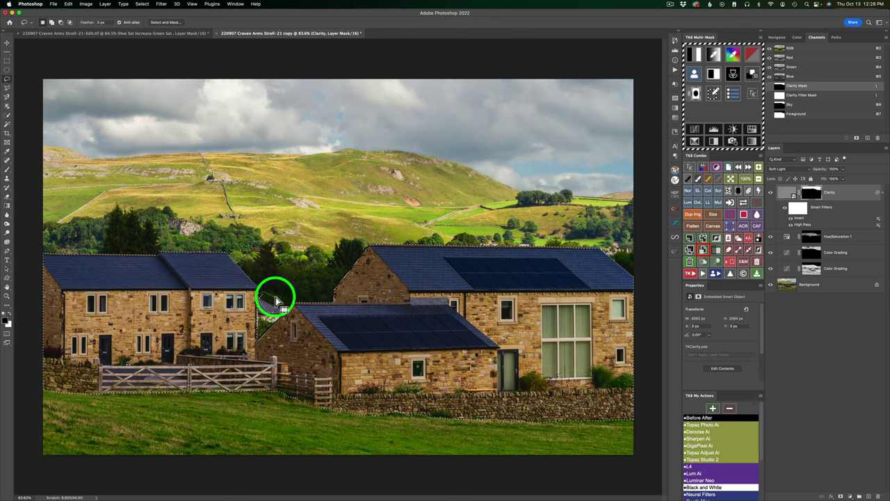
drag(276, 300, 274, 303)
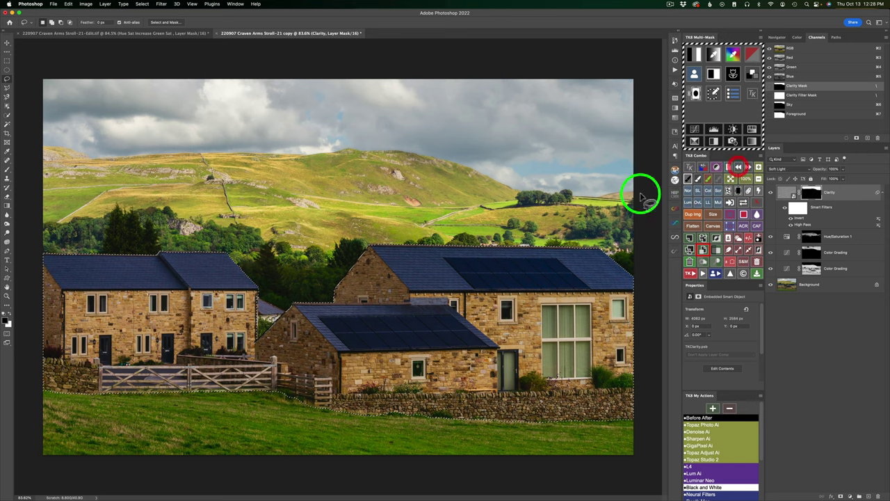
key(alt)
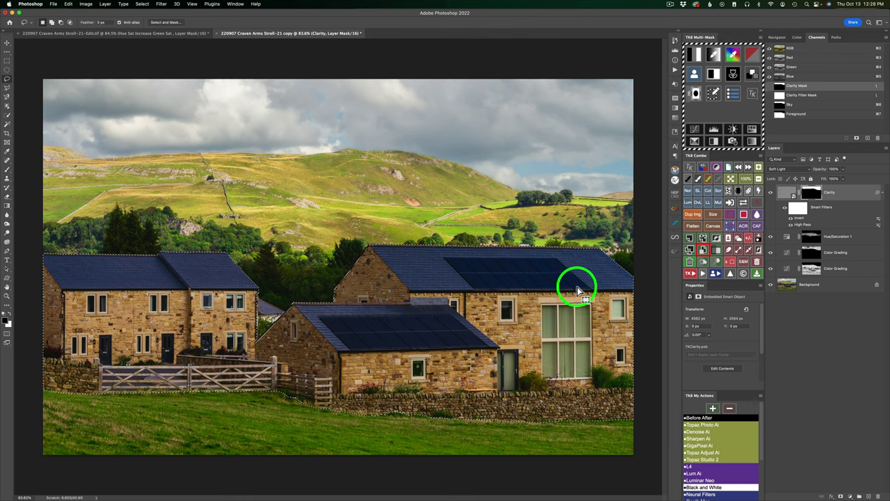
Save the selection as a new channel named Houses
click(757, 238)
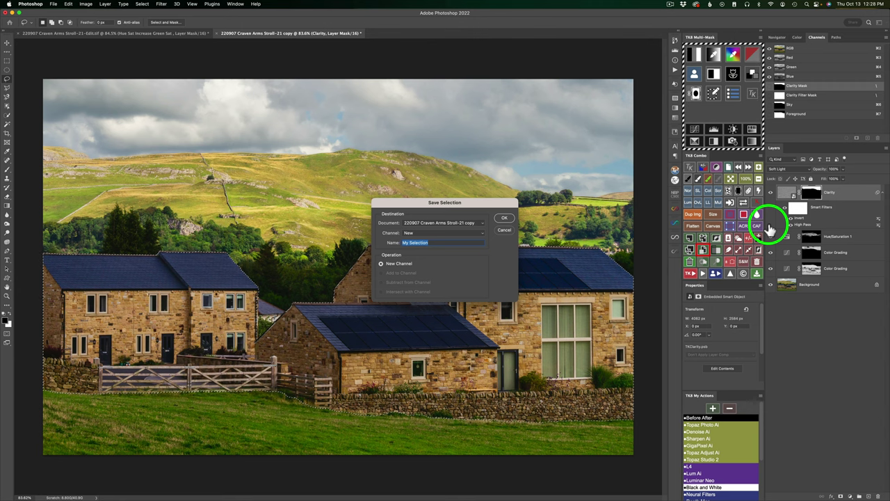
text(Houses)
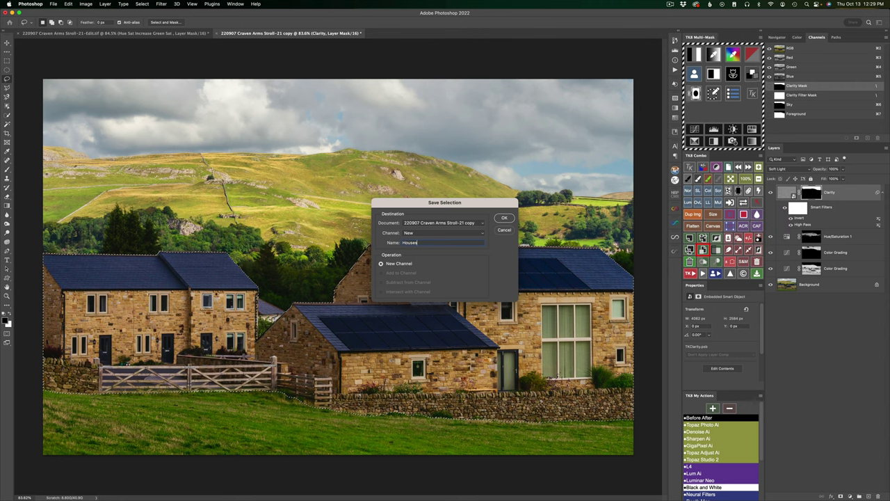
click(504, 217)
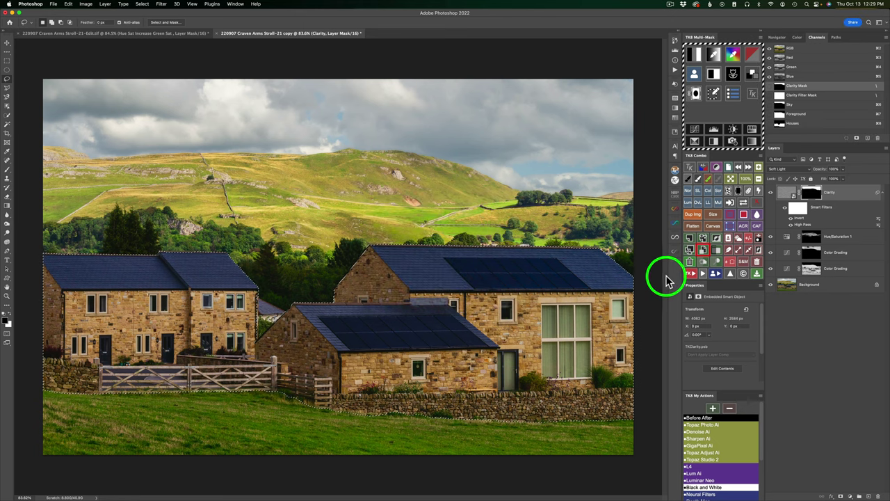
Add a second Clarity layer with a High Pass radius of about 16 pixels and compare the image with and without it
click(693, 273)
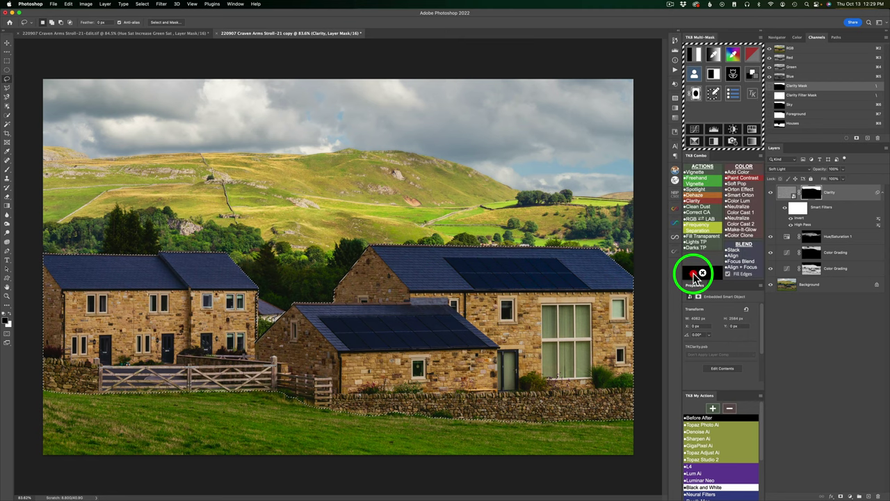
click(693, 201)
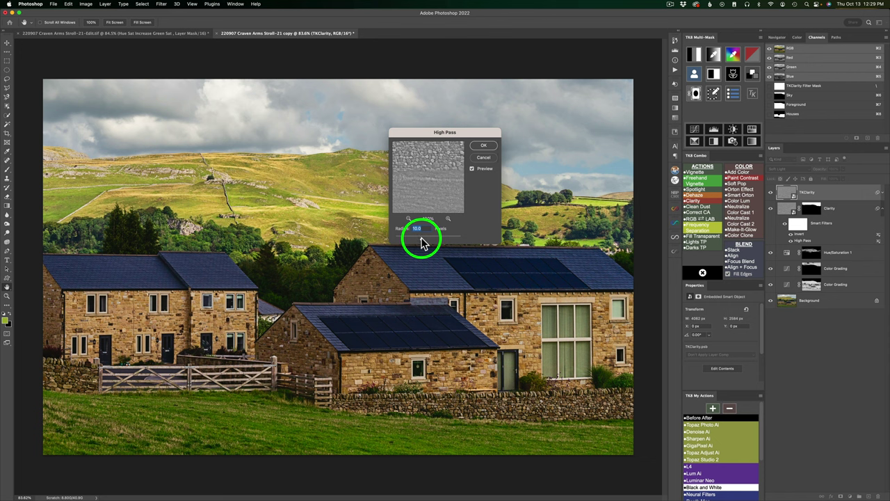
drag(421, 239, 426, 243)
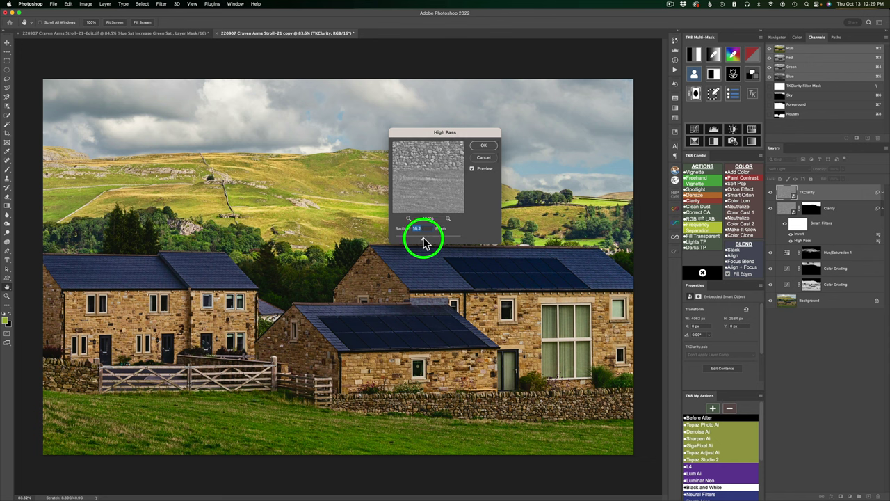
click(487, 146)
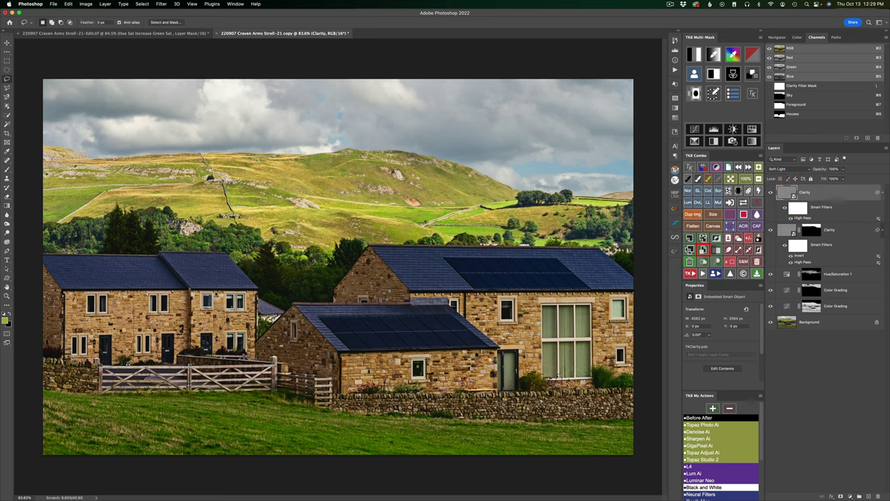
click(771, 192)
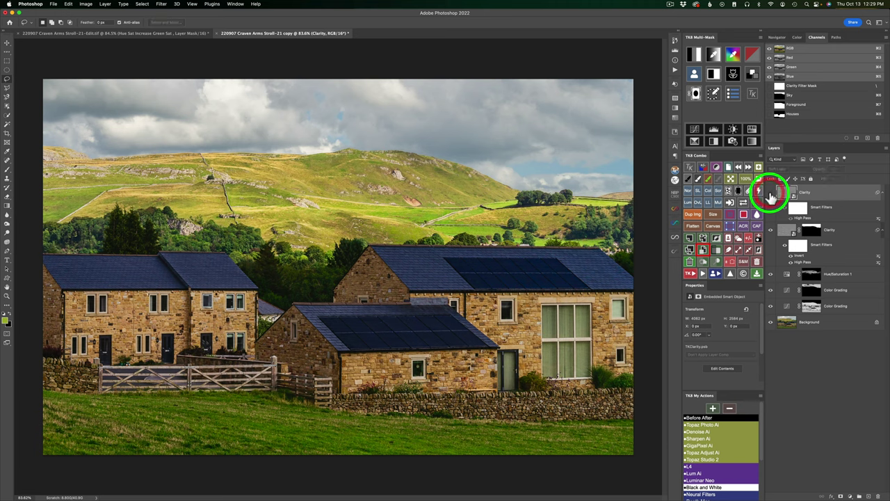
click(771, 192)
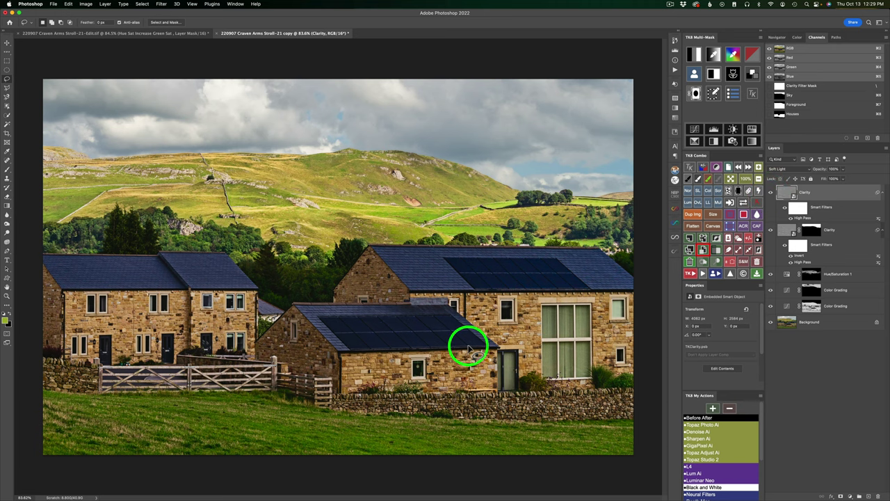
Mask the new Clarity layer with the saved Houses selection and lower its opacity to 84%
click(731, 204)
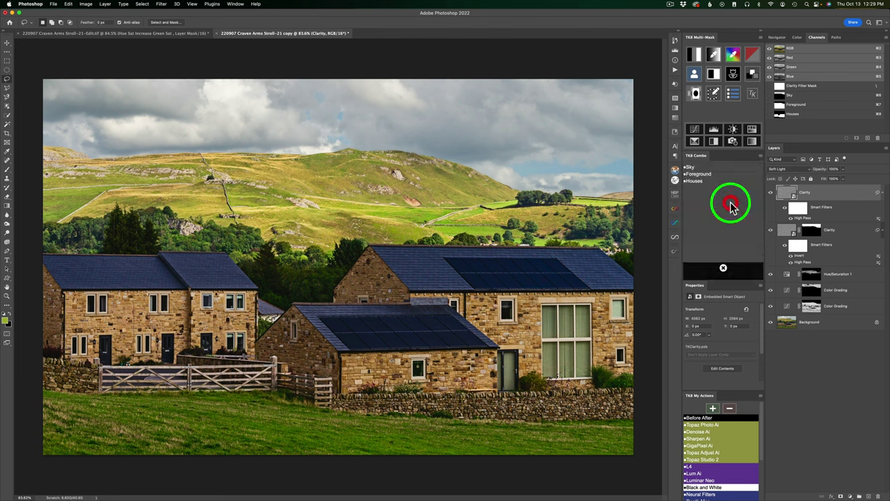
click(692, 181)
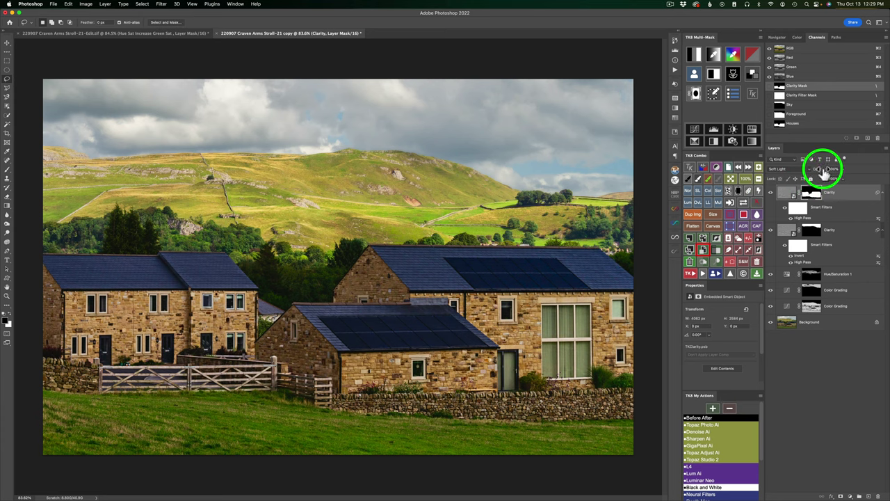
drag(824, 171, 819, 171)
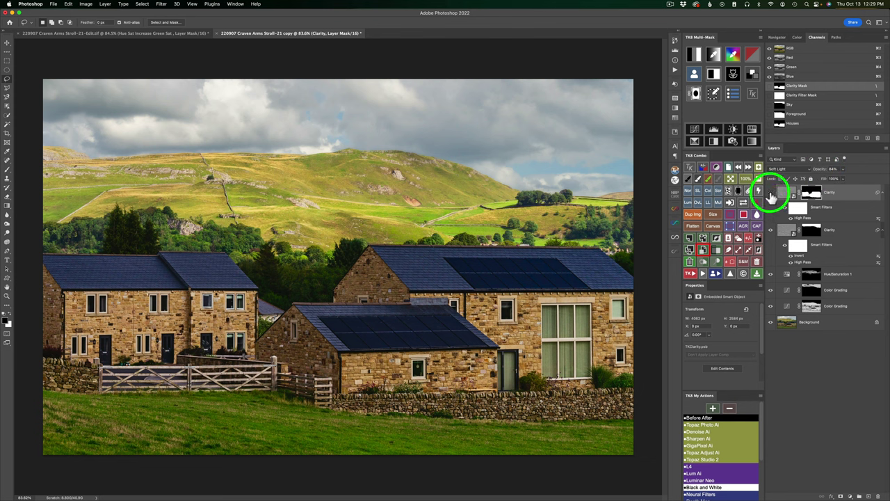
Compare the image with and without the houses' Clarity layer
click(770, 197)
click(770, 197)
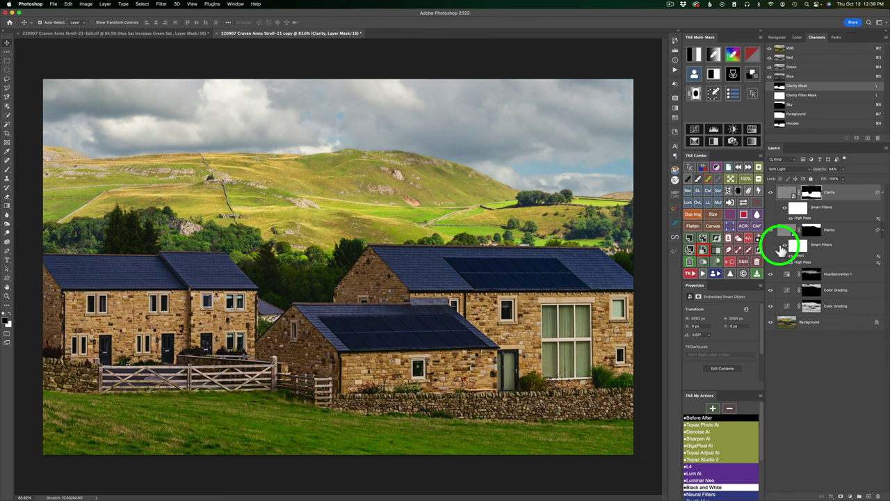
Add a Curves adjustment layer with a black mask and set its blend mode to Multiply
click(695, 129)
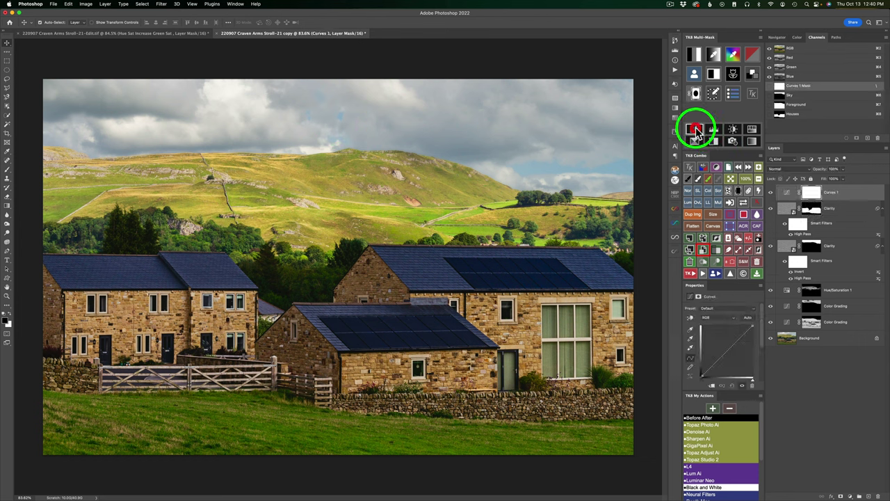
click(741, 191)
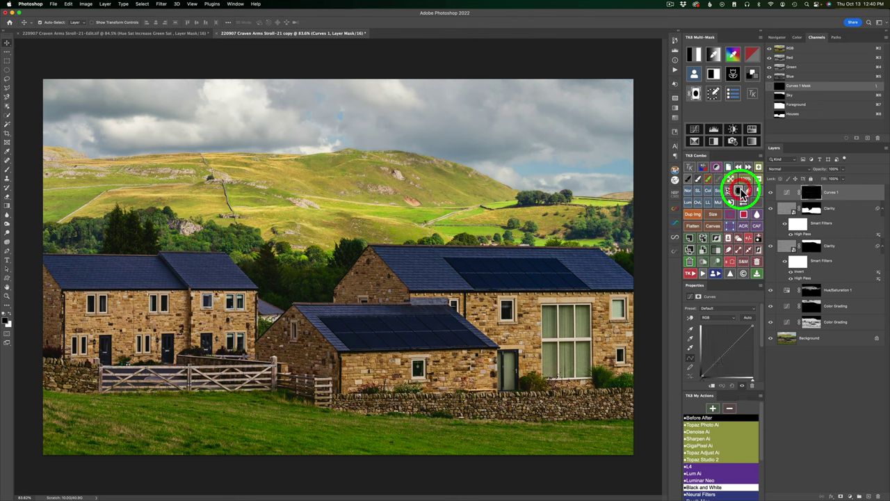
click(720, 202)
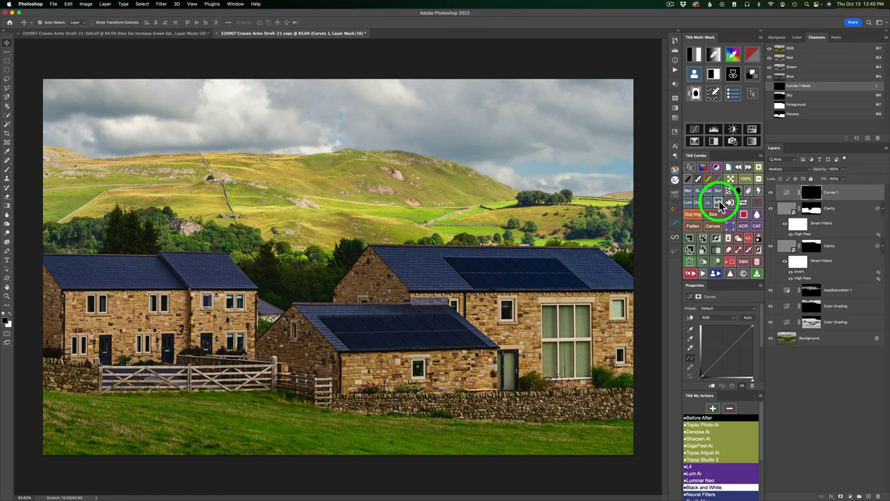
Load the Midtones 3 luminosity mask as a selection and draw a short white gradient up from the photo's bottom edge on the Curves mask
click(694, 55)
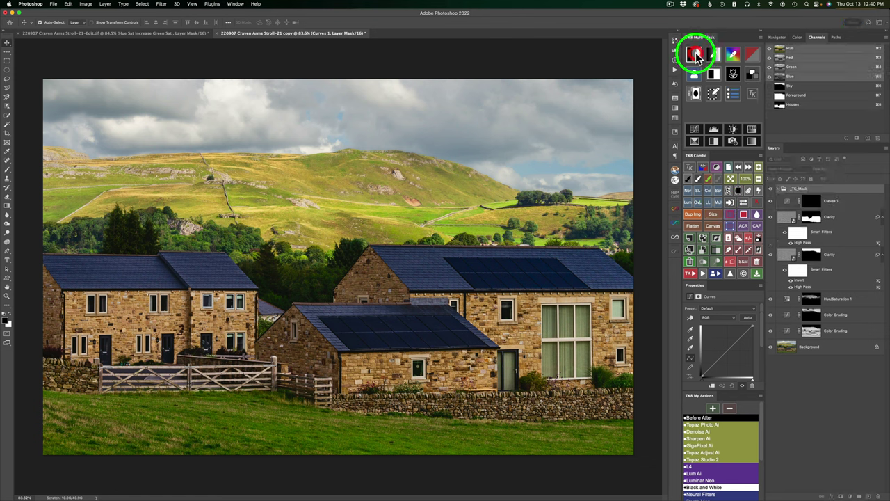
click(735, 90)
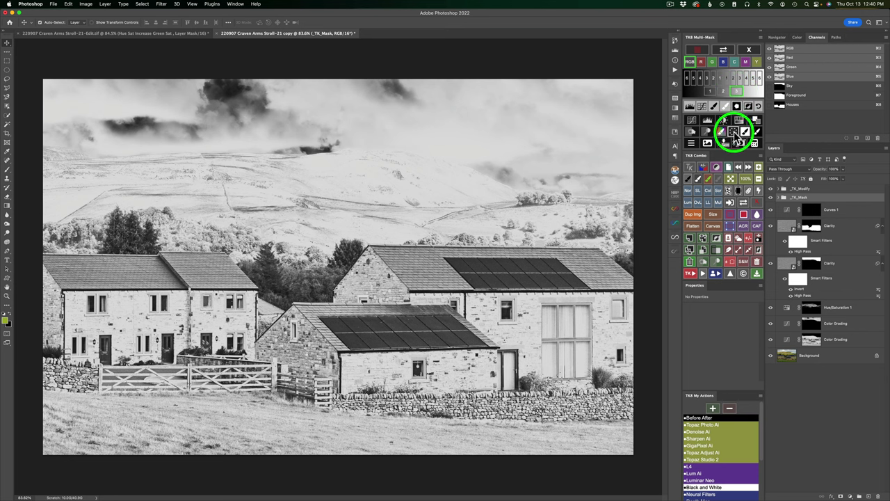
click(738, 137)
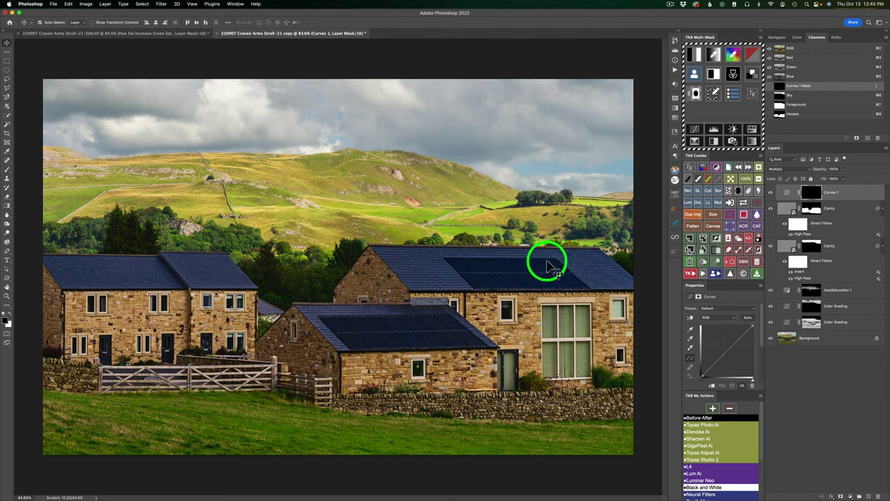
click(7, 205)
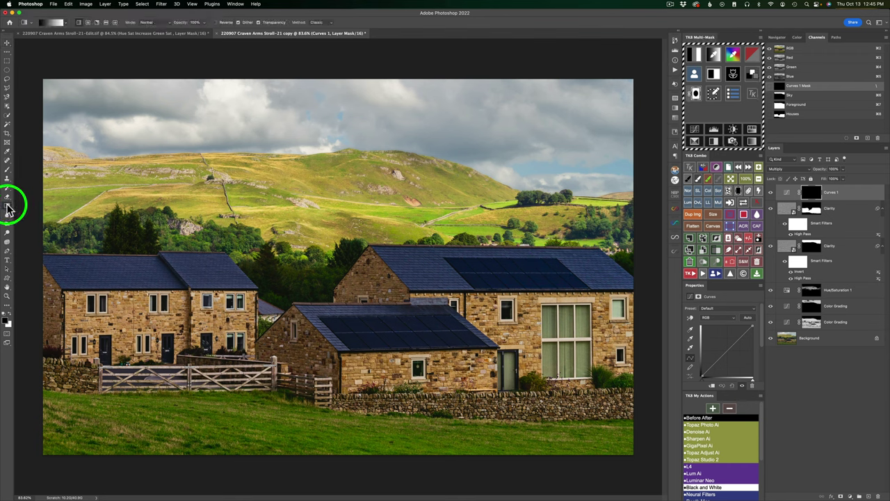
click(9, 314)
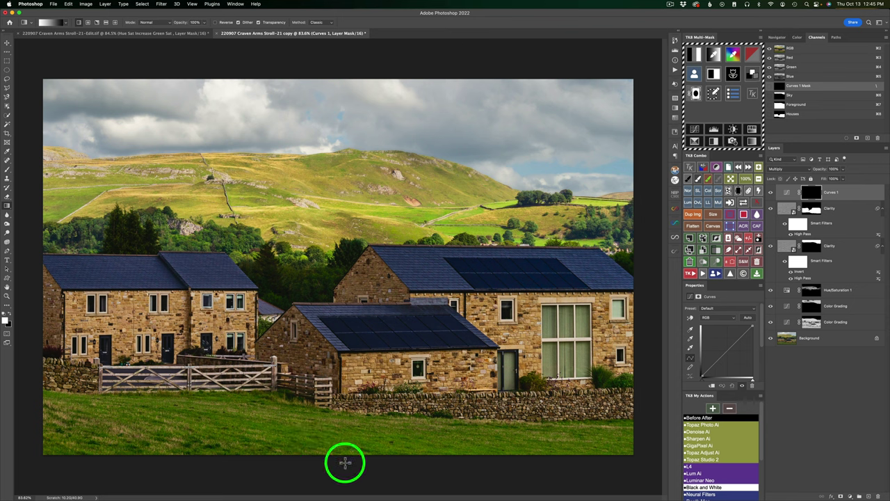
drag(345, 442, 344, 427)
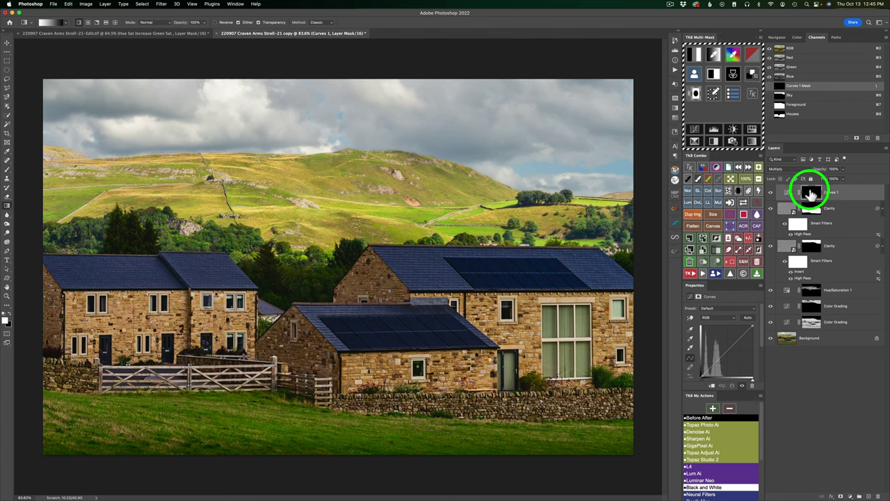
Examine the Curves layer's gradient mask on its own and compare the image with and without the darkened grass
click(743, 202)
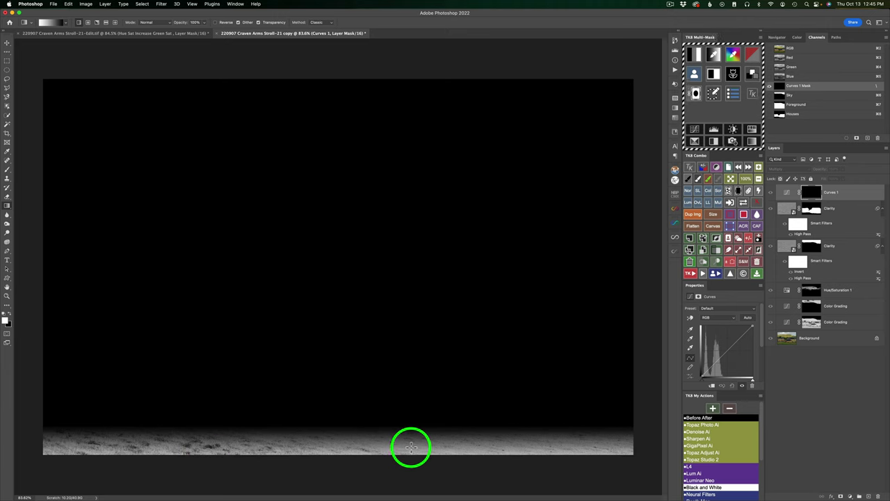
click(744, 204)
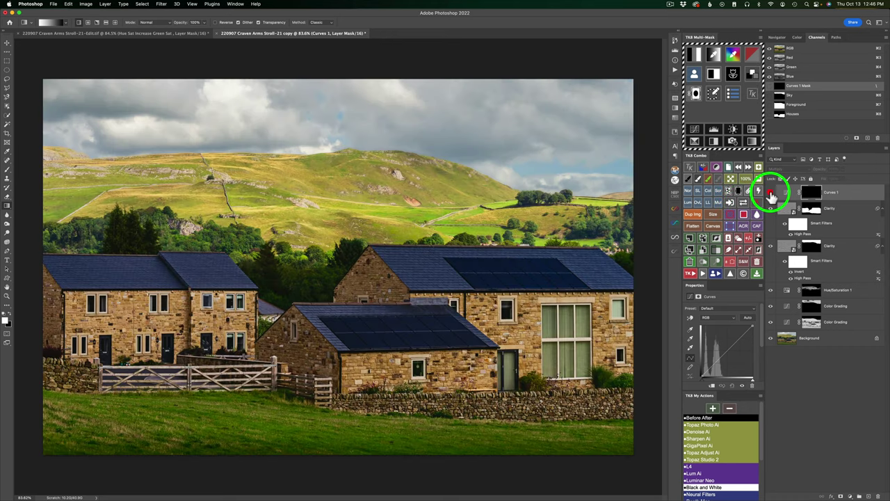
click(771, 194)
click(771, 195)
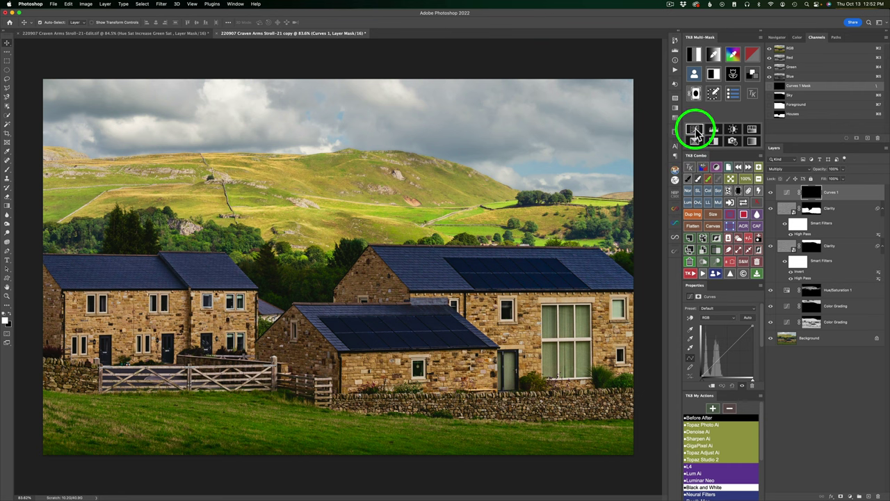
Add a second Curves adjustment layer with a black mask and the Multiply blend mode
click(697, 133)
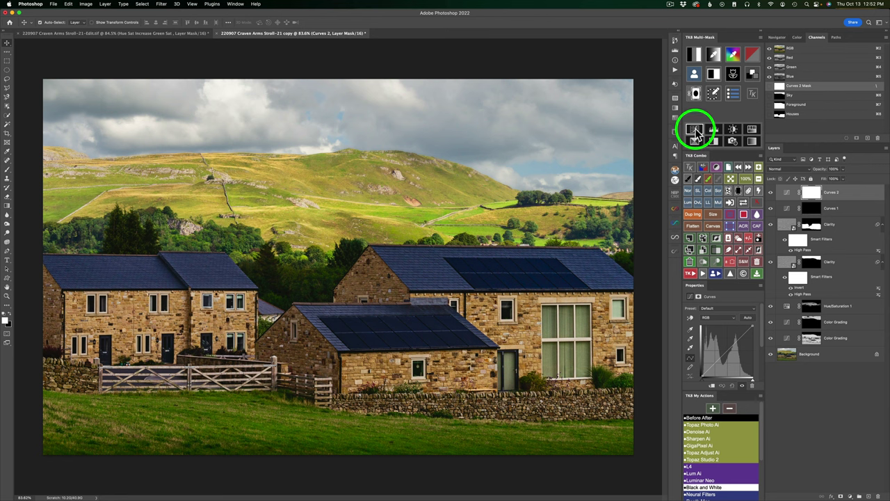
click(738, 191)
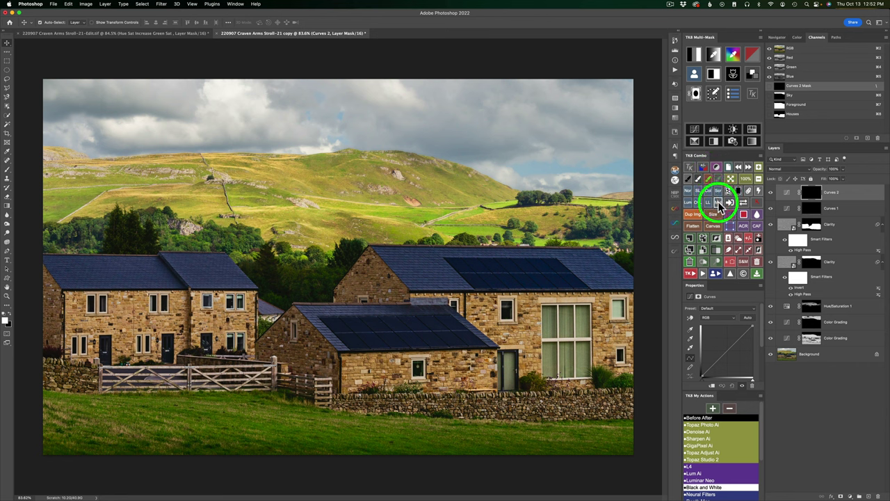
click(719, 203)
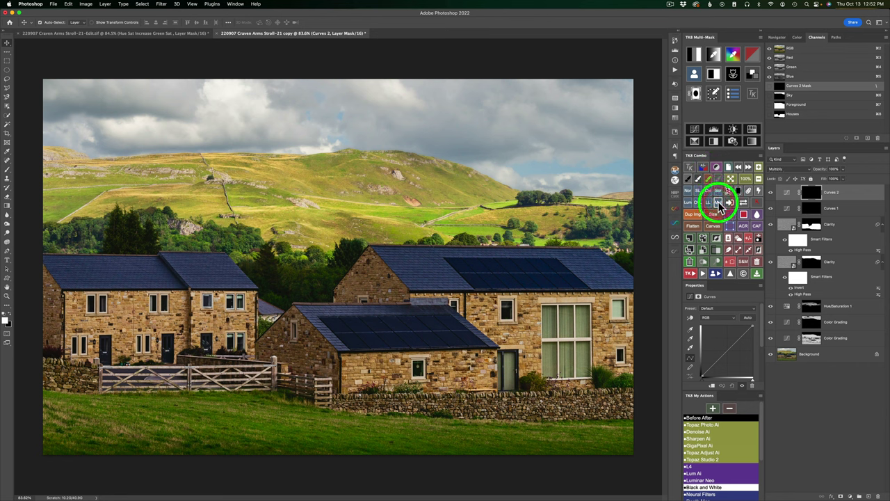
Load the Lights 1 luminosity mask as a selection and draw a short white gradient down from the top of the sky on the second Curves mask
click(696, 55)
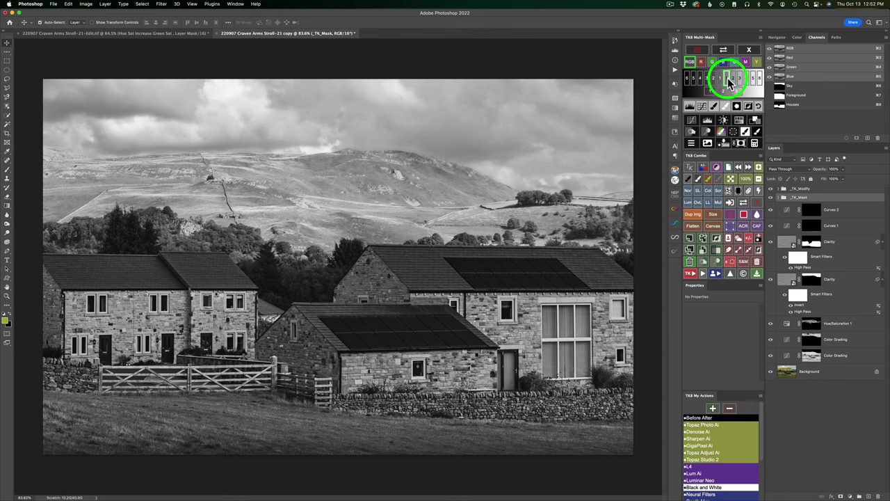
click(736, 133)
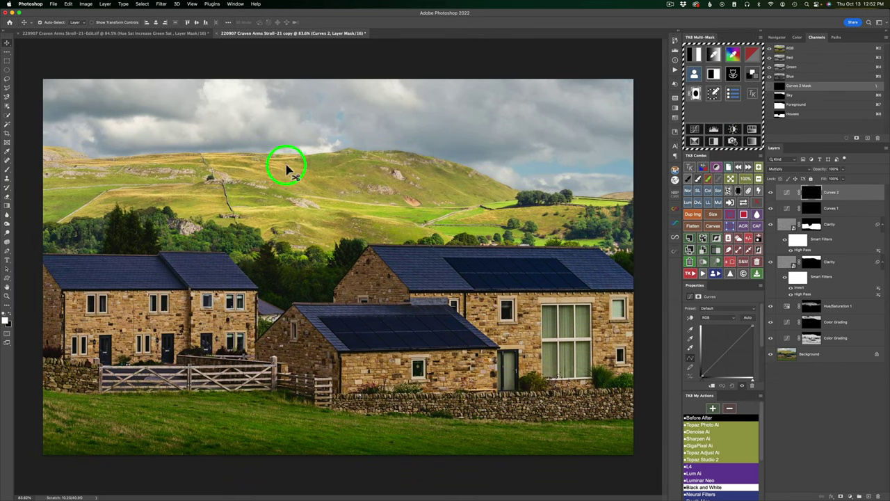
click(8, 207)
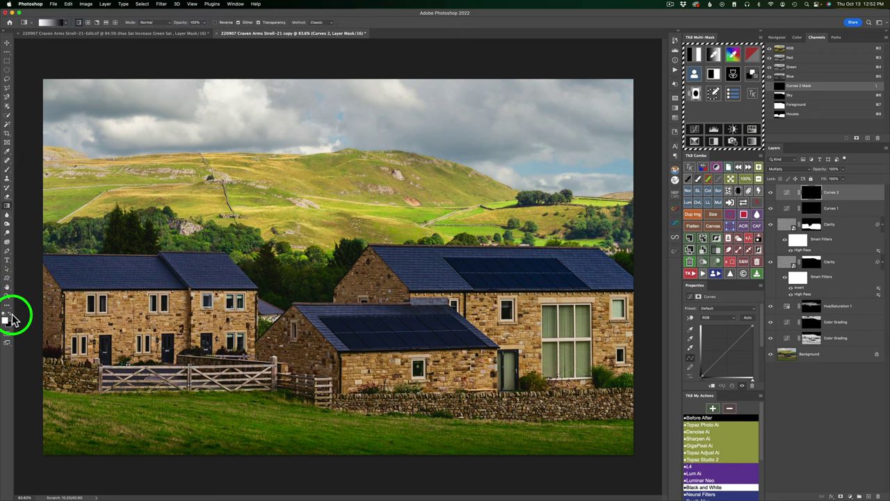
click(66, 24)
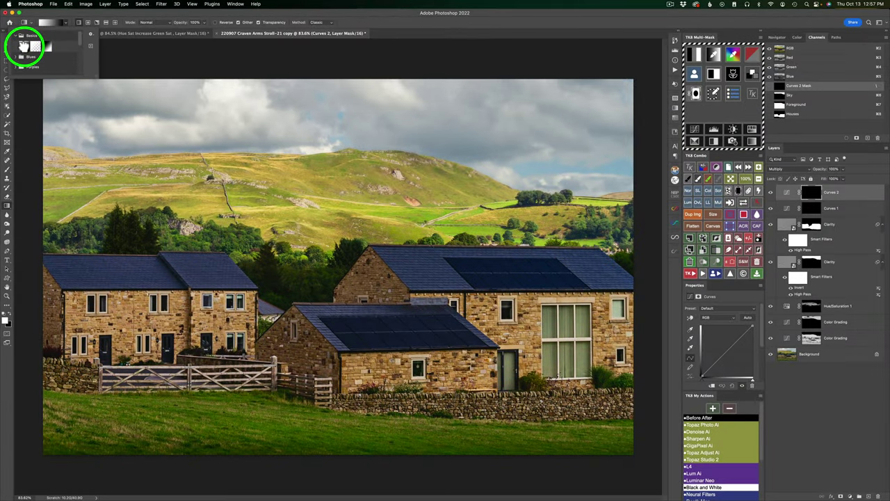
click(365, 70)
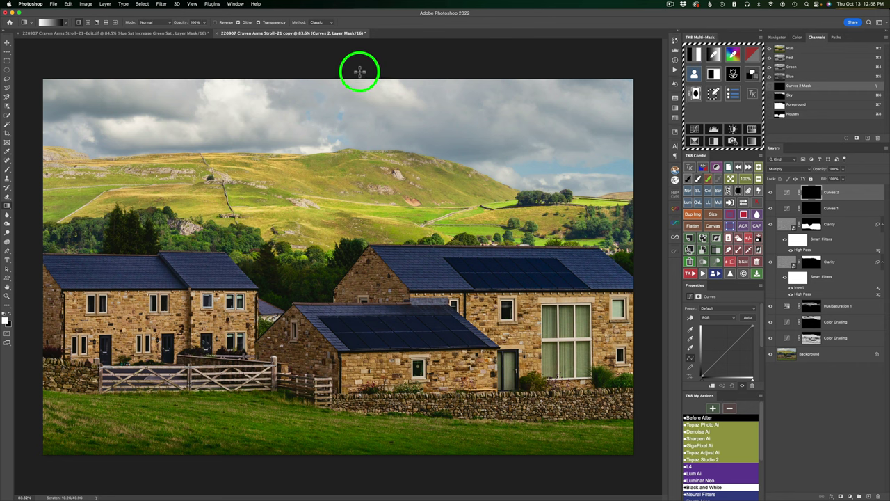
drag(360, 71, 364, 119)
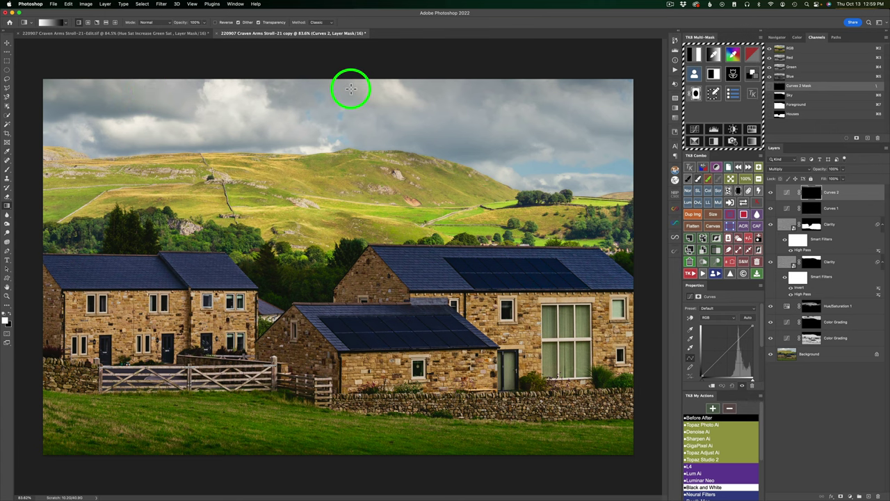
Examine the second Curves layer's sky mask on its own, return to the image and switch to the Move tool
click(744, 202)
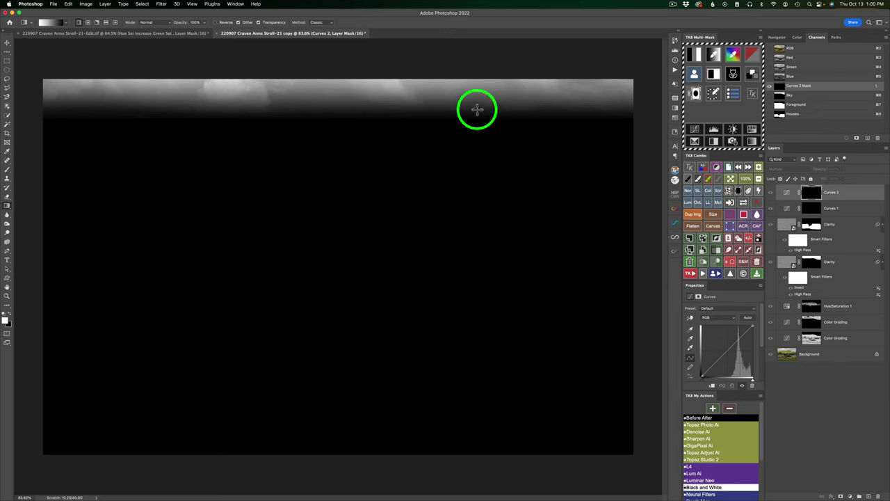
click(744, 201)
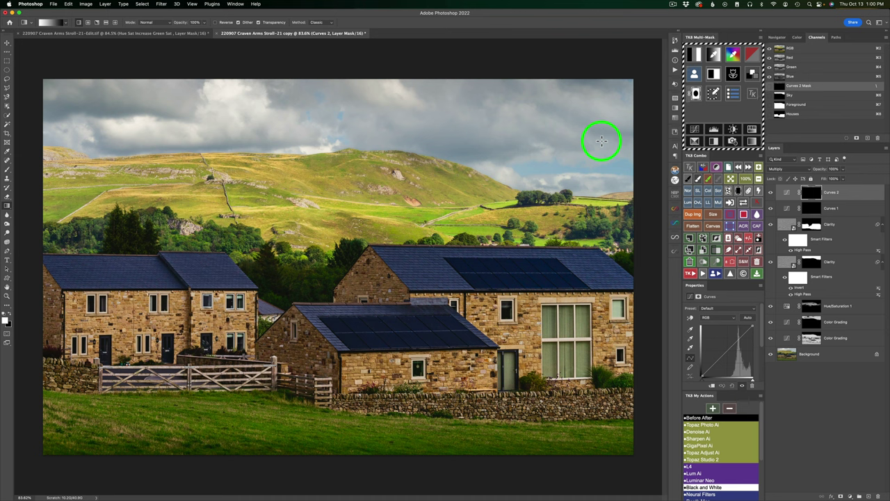
key(v)
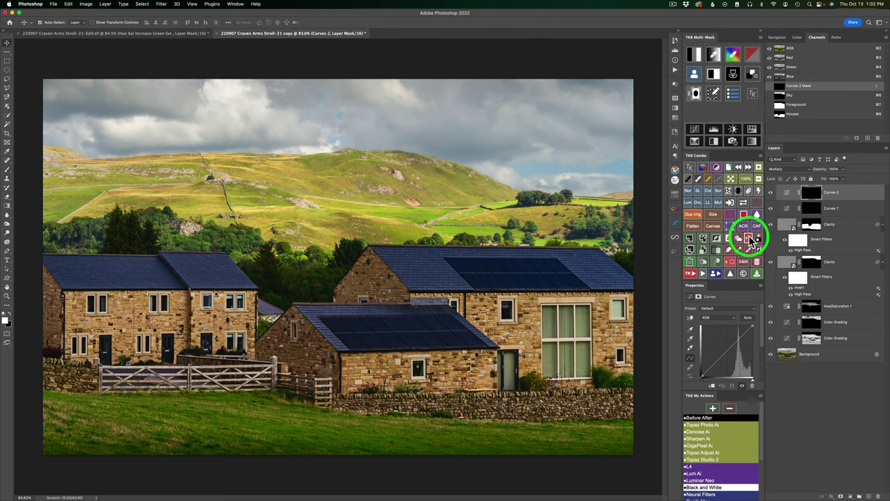
Add a third Curves adjustment layer and apply the Midtones 1 luminosity mask to it
click(696, 132)
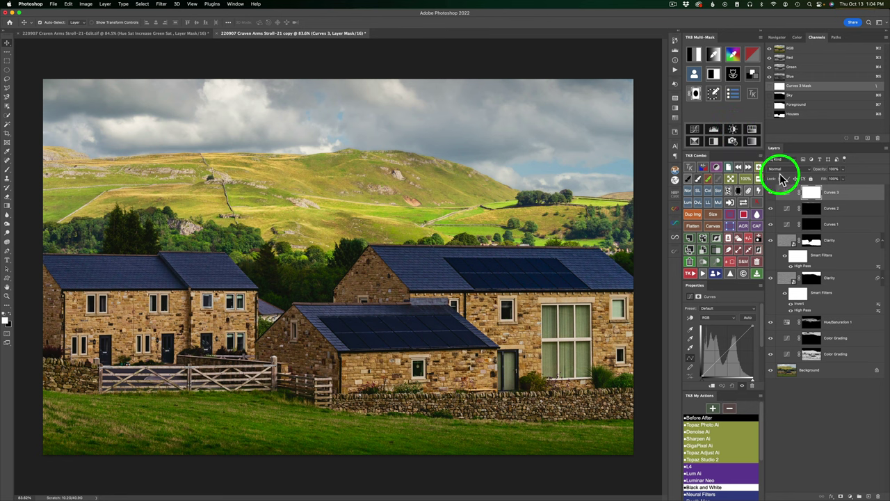
click(738, 193)
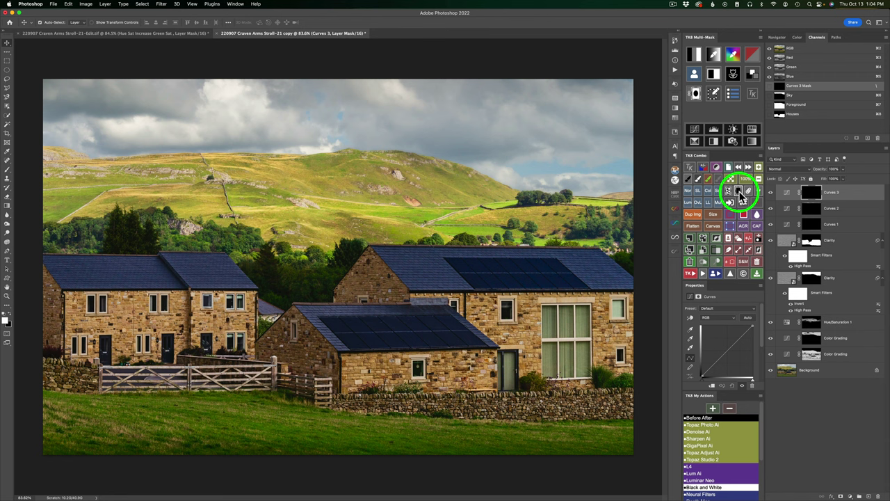
click(695, 56)
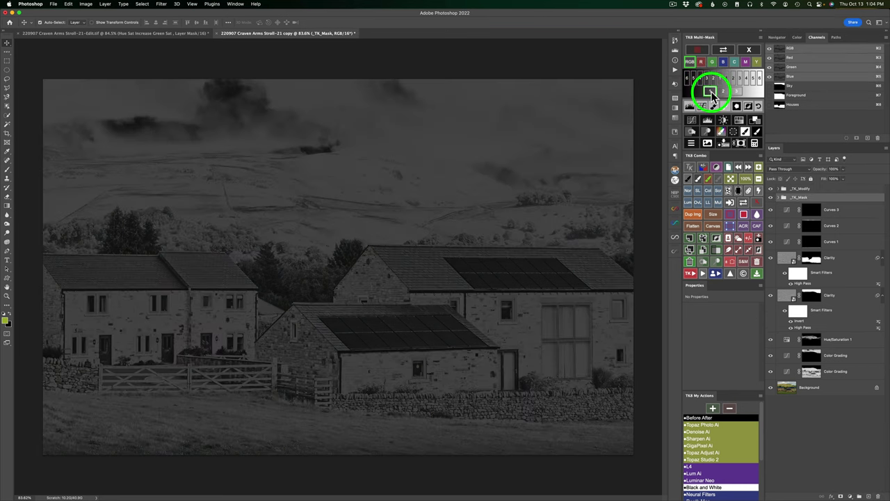
click(742, 144)
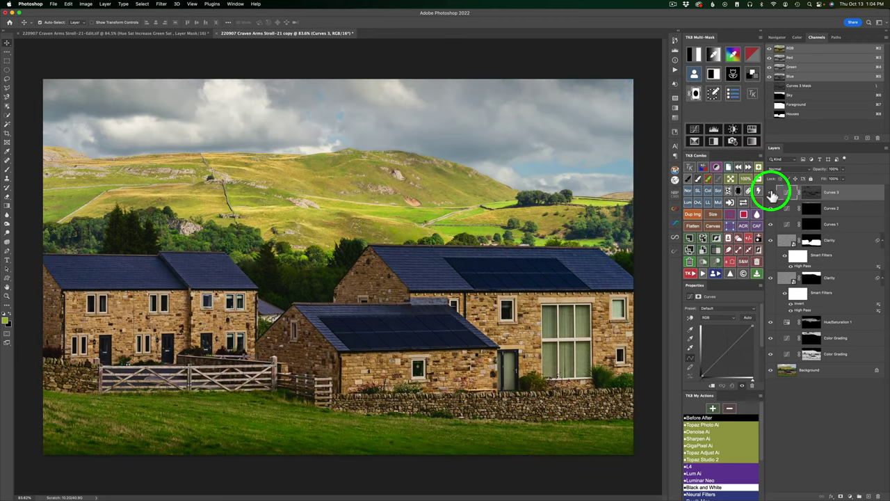
Set the midtone Curves layer to Screen, compare the image with and without it, and lower its opacity to 41%
click(770, 193)
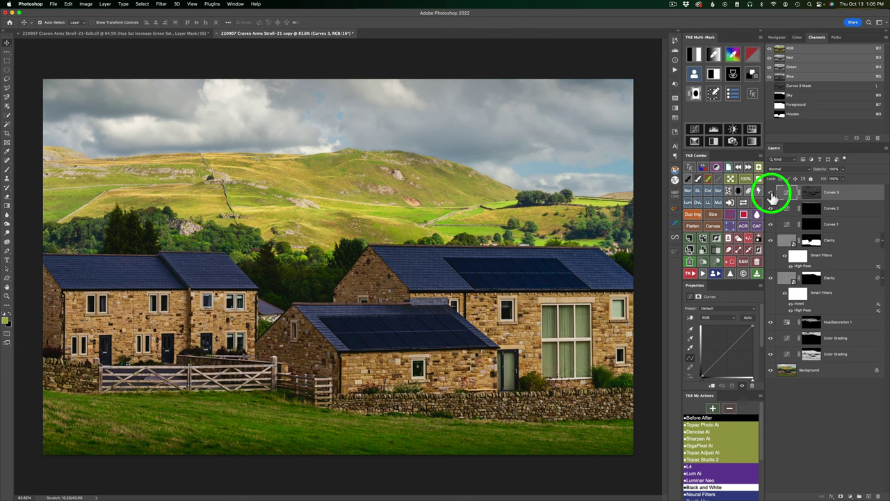
click(720, 196)
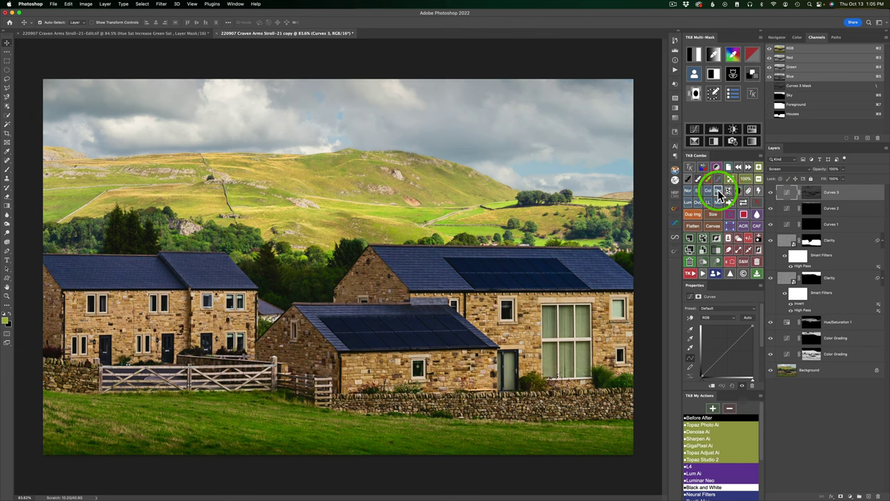
click(770, 192)
click(770, 193)
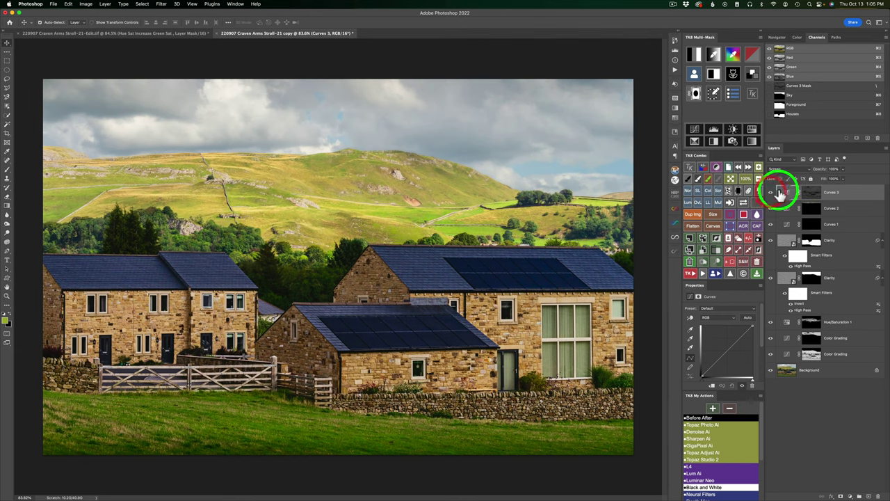
drag(821, 170, 758, 169)
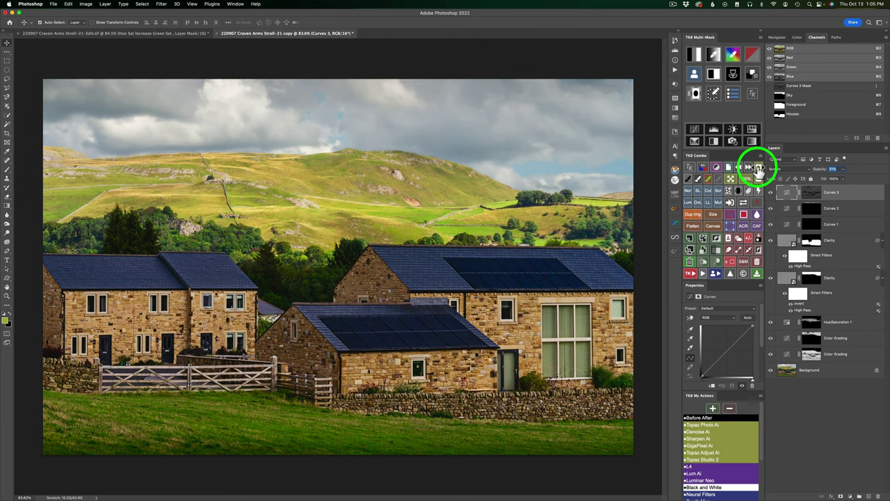
drag(758, 169, 739, 169)
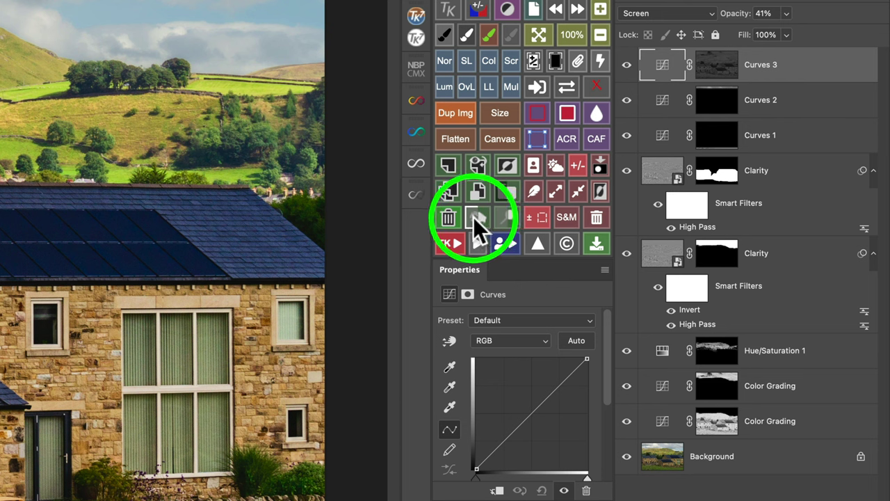
Create a burn layer and darken the clouds with a soft black brush at 10% opacity, comparing the image with and without it
click(475, 217)
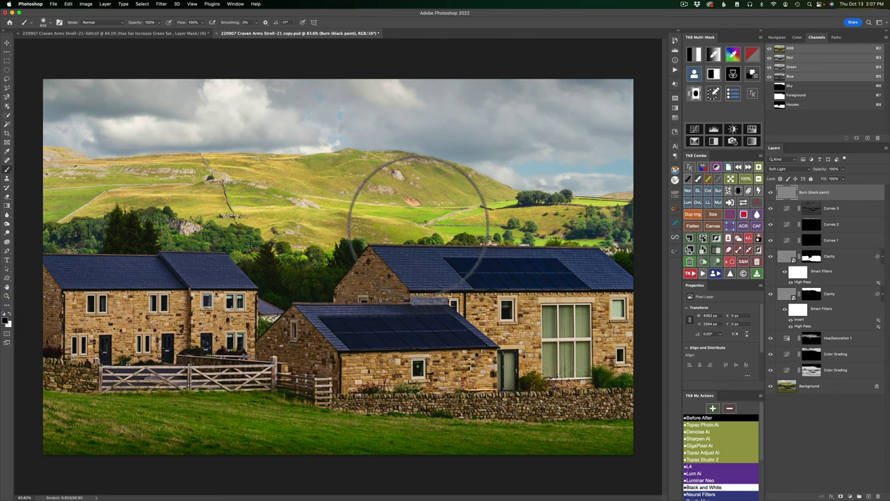
drag(466, 122, 417, 123)
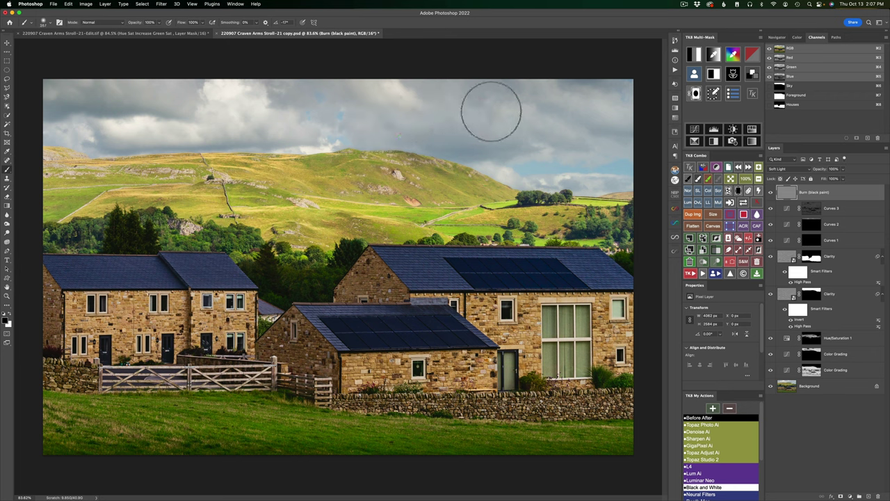
drag(452, 98, 453, 105)
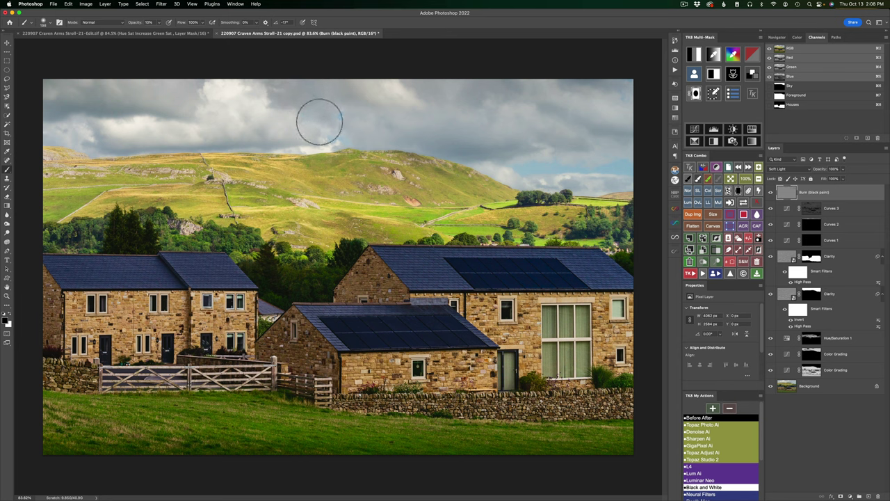
drag(316, 133, 303, 139)
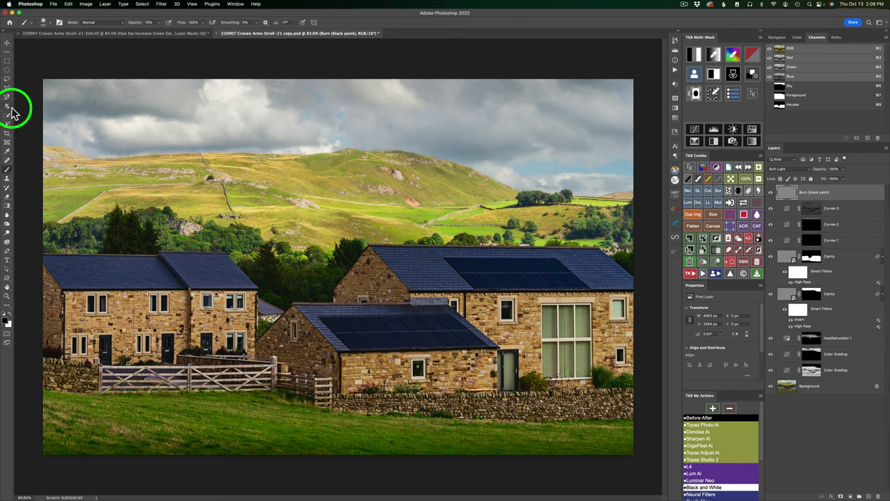
click(770, 194)
click(771, 194)
Burn the shaded folds, ridge line and rocky areas of the hillside with black at 10% brush opacity
mouse_move(368, 183)
mouse_down()
mouse_move(499, 227)
mouse_move(323, 228)
mouse_move(331, 241)
mouse_move(321, 223)
mouse_move(328, 227)
mouse_move(312, 222)
mouse_move(335, 227)
mouse_move(310, 220)
mouse_move(346, 227)
mouse_move(349, 210)
mouse_move(338, 214)
mouse_move(355, 218)
mouse_move(349, 230)
mouse_move(385, 240)
mouse_move(358, 224)
mouse_move(510, 228)
mouse_move(394, 244)
mouse_move(302, 274)
mouse_move(311, 283)
mouse_move(311, 269)
mouse_move(286, 264)
mouse_move(308, 280)
mouse_move(298, 281)
mouse_move(327, 276)
mouse_up()
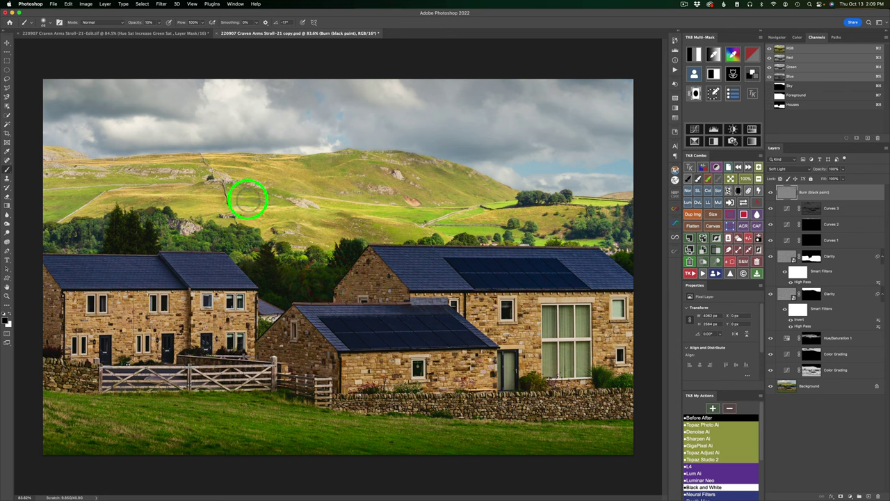
mouse_move(264, 201)
mouse_down()
mouse_move(238, 200)
mouse_move(264, 201)
mouse_move(233, 184)
mouse_move(284, 199)
mouse_up()
mouse_move(204, 183)
mouse_down()
mouse_move(198, 189)
mouse_move(215, 193)
mouse_move(204, 183)
mouse_move(242, 186)
mouse_move(169, 174)
mouse_move(205, 165)
mouse_up()
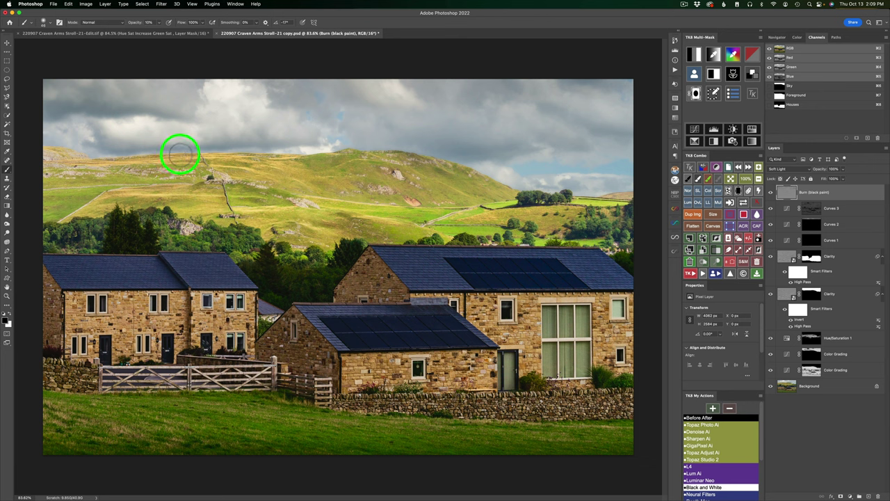
mouse_move(179, 149)
mouse_down()
mouse_move(131, 157)
mouse_move(183, 150)
mouse_move(242, 160)
mouse_move(215, 161)
mouse_up()
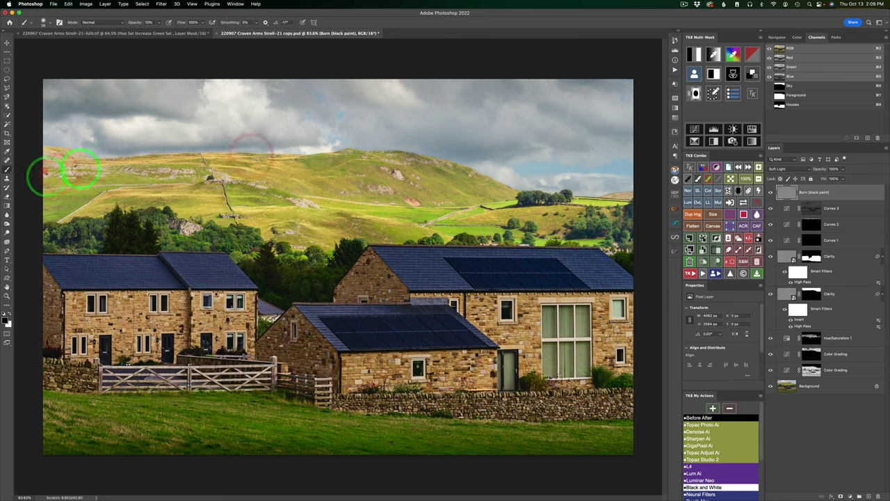
mouse_move(44, 169)
mouse_down()
mouse_move(100, 163)
mouse_move(79, 169)
mouse_move(101, 172)
mouse_move(69, 174)
mouse_move(105, 171)
mouse_up()
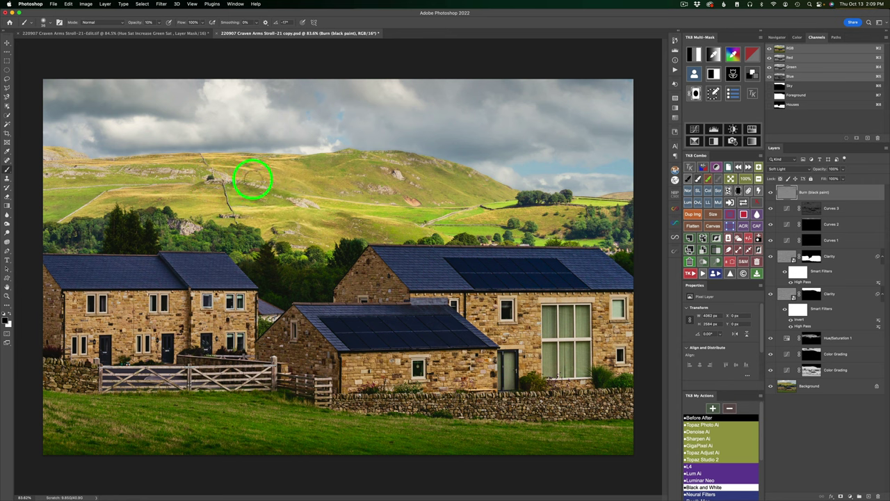
mouse_move(223, 168)
mouse_down()
mouse_move(247, 171)
mouse_move(230, 178)
mouse_up()
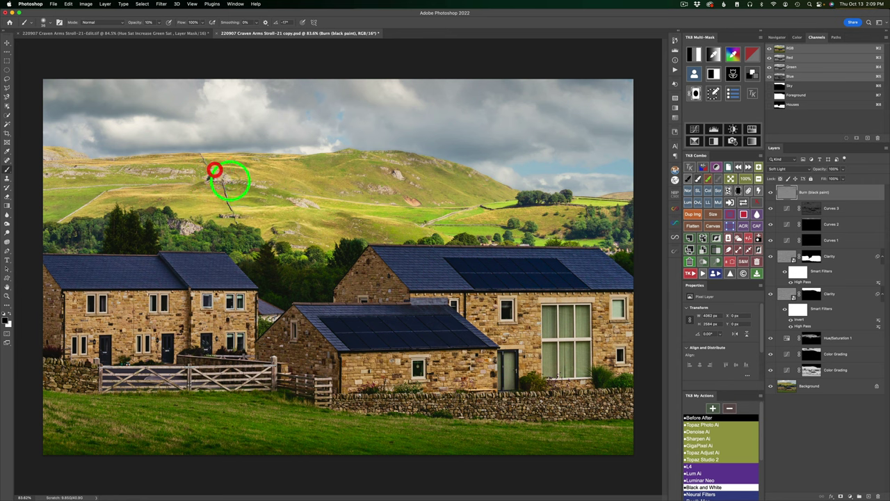
mouse_move(334, 187)
mouse_down()
mouse_move(382, 191)
mouse_move(379, 169)
mouse_move(392, 173)
mouse_up()
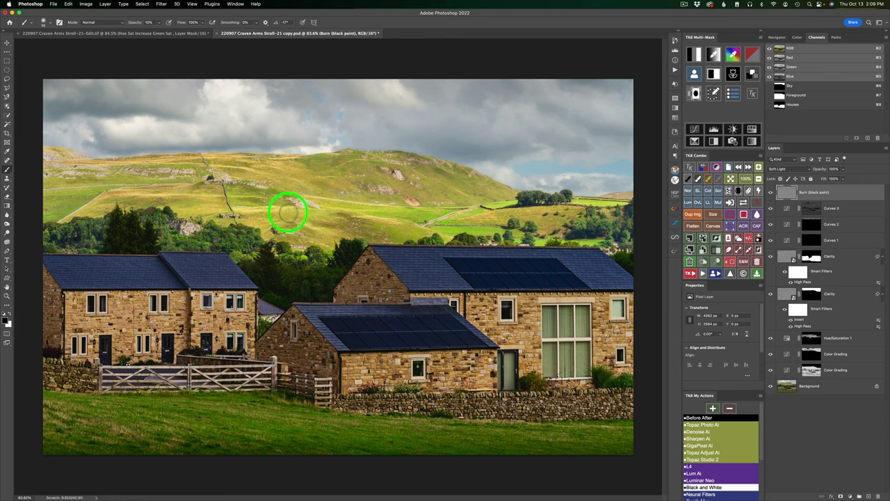
drag(249, 213, 282, 226)
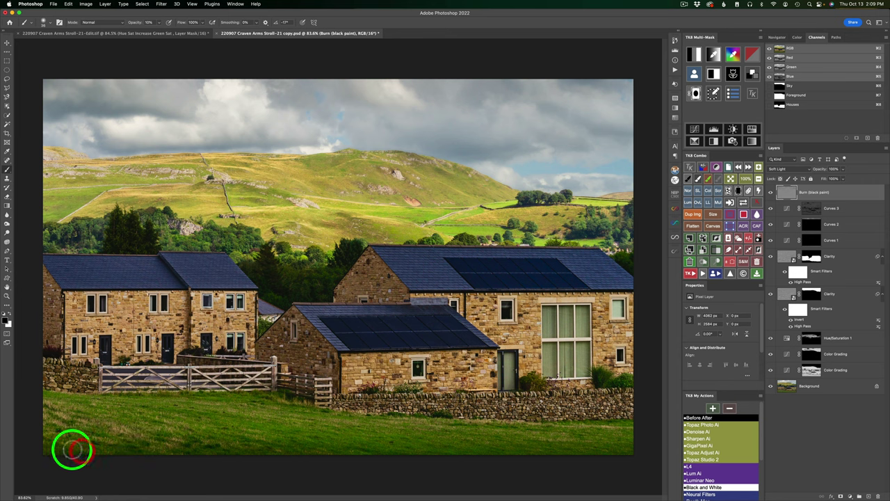
Burn the foreground grass along the photo's lower edge and the lower hillside above the trees with black at 10% brush opacity
mouse_move(115, 445)
mouse_down()
mouse_move(146, 451)
mouse_move(139, 439)
mouse_move(158, 438)
mouse_up()
mouse_move(165, 421)
mouse_down()
mouse_move(150, 404)
mouse_move(263, 419)
mouse_move(249, 400)
mouse_move(235, 400)
mouse_move(257, 402)
mouse_move(200, 393)
mouse_move(263, 391)
mouse_move(300, 405)
mouse_move(271, 404)
mouse_move(540, 432)
mouse_move(529, 430)
mouse_move(640, 420)
mouse_move(620, 424)
mouse_move(618, 439)
mouse_move(565, 450)
mouse_move(616, 450)
mouse_up()
drag(282, 452, 201, 453)
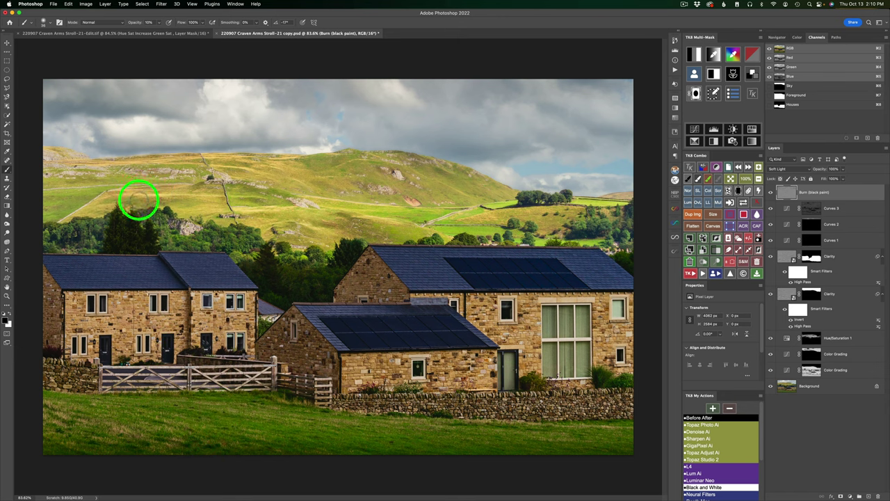
mouse_move(137, 197)
mouse_down()
mouse_move(159, 202)
mouse_move(134, 206)
mouse_move(90, 240)
mouse_move(98, 238)
mouse_move(87, 224)
mouse_move(89, 240)
mouse_move(74, 231)
mouse_move(74, 240)
mouse_move(64, 233)
mouse_move(63, 244)
mouse_move(50, 239)
mouse_move(62, 244)
mouse_move(45, 226)
mouse_move(86, 221)
mouse_move(176, 229)
mouse_move(149, 208)
mouse_move(151, 226)
mouse_move(180, 231)
mouse_move(169, 233)
mouse_move(179, 246)
mouse_move(217, 247)
mouse_move(202, 233)
mouse_move(210, 240)
mouse_move(203, 234)
mouse_move(235, 230)
mouse_move(274, 250)
mouse_move(259, 257)
mouse_move(303, 257)
mouse_move(292, 262)
mouse_move(282, 256)
mouse_move(323, 254)
mouse_move(318, 248)
mouse_move(354, 254)
mouse_move(460, 246)
mouse_up()
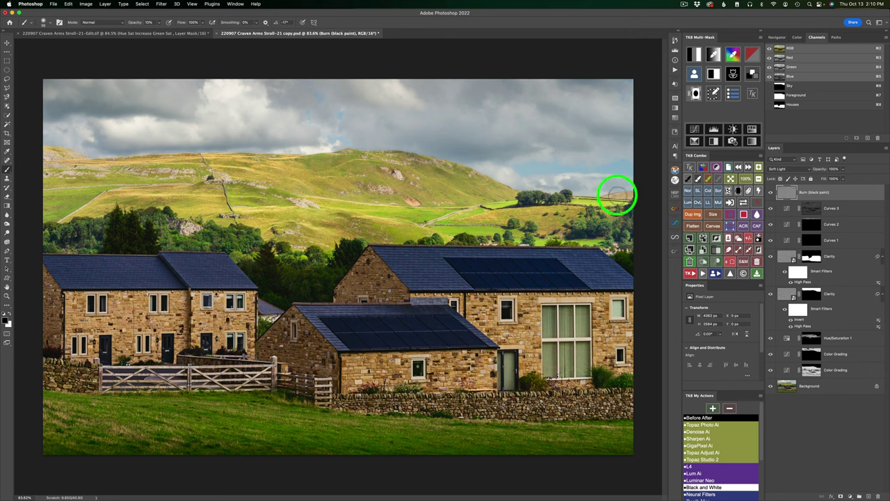
Compare the image with and without the burn layer
click(772, 198)
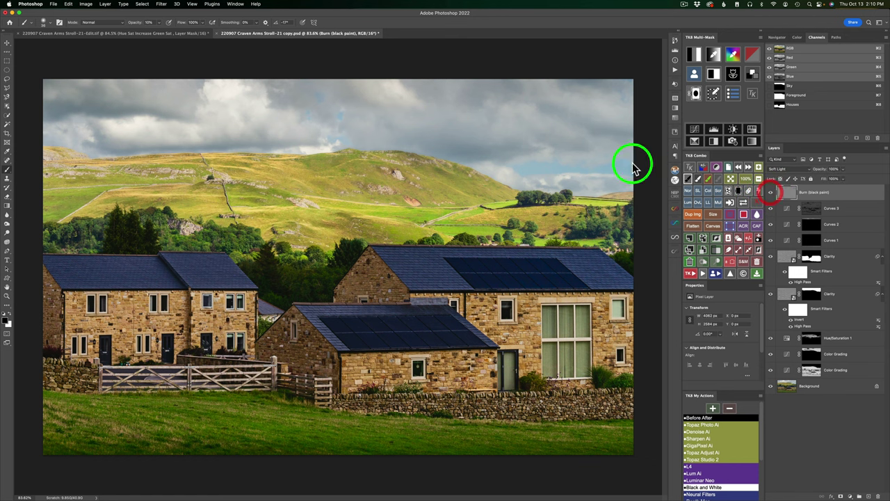
drag(365, 193, 341, 192)
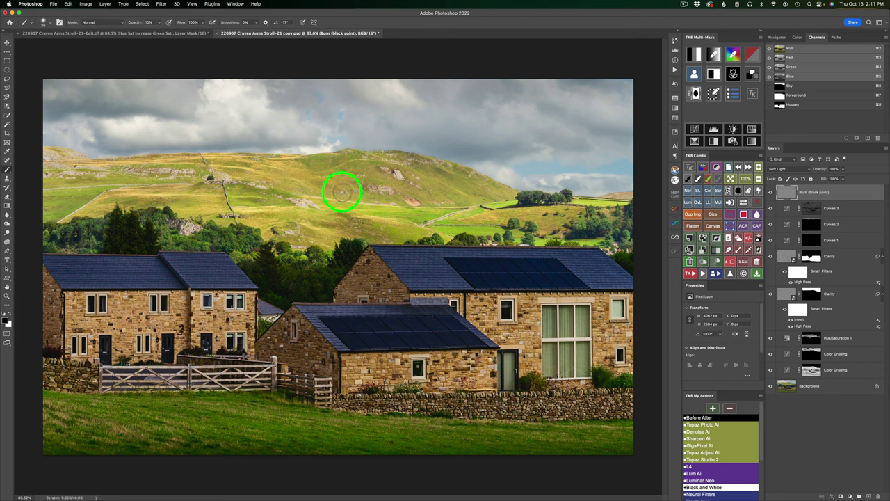
click(773, 197)
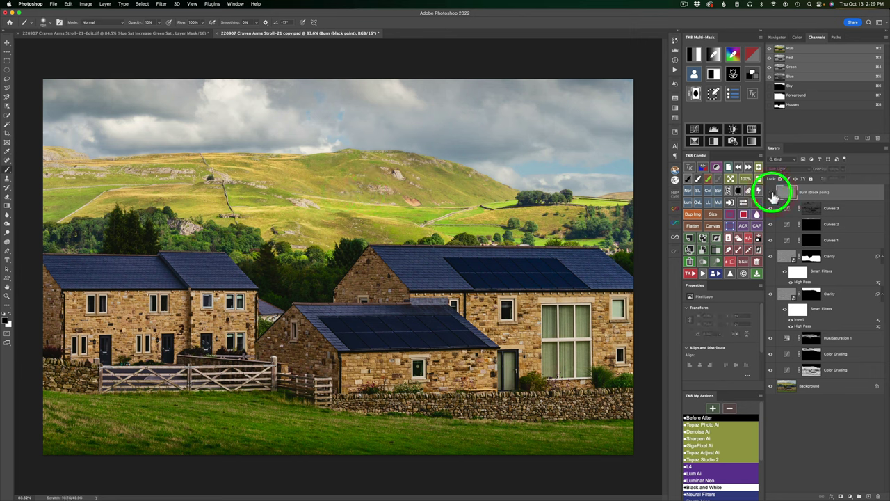
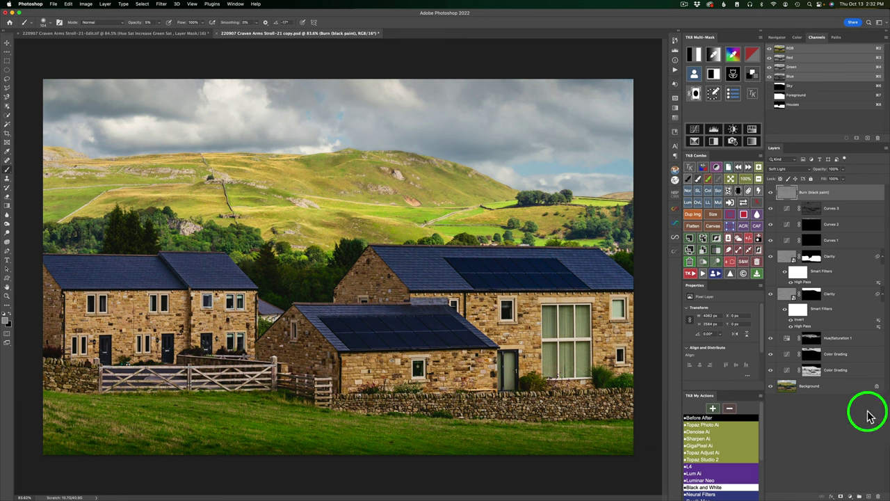
click(772, 197)
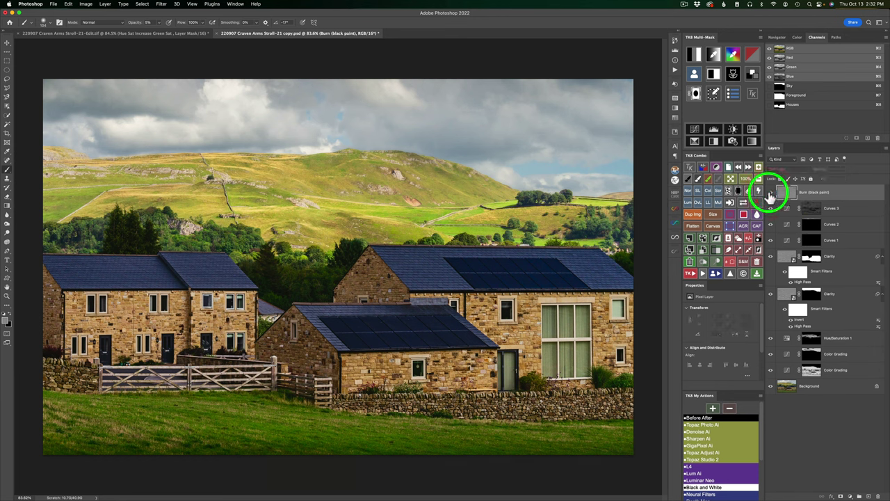
click(772, 197)
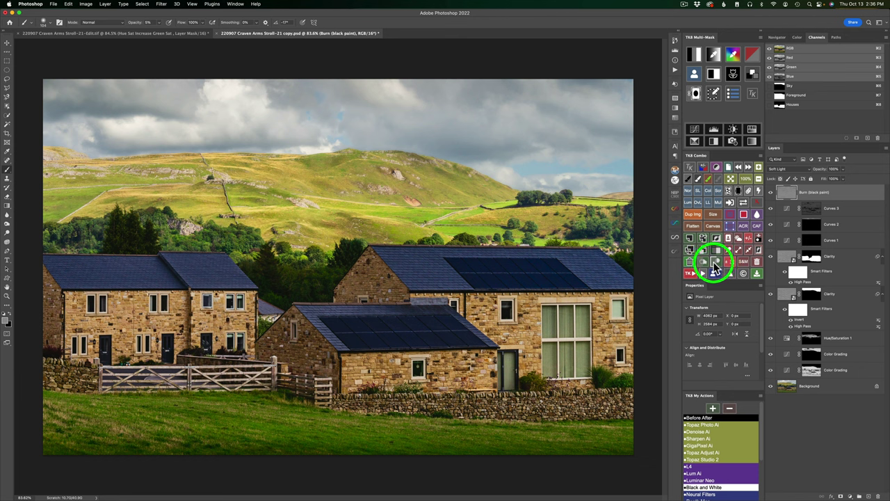
Create a dodge layer and lighten the clouds and central lower hillside in white, using 10% brush opacity on the hillside
click(715, 268)
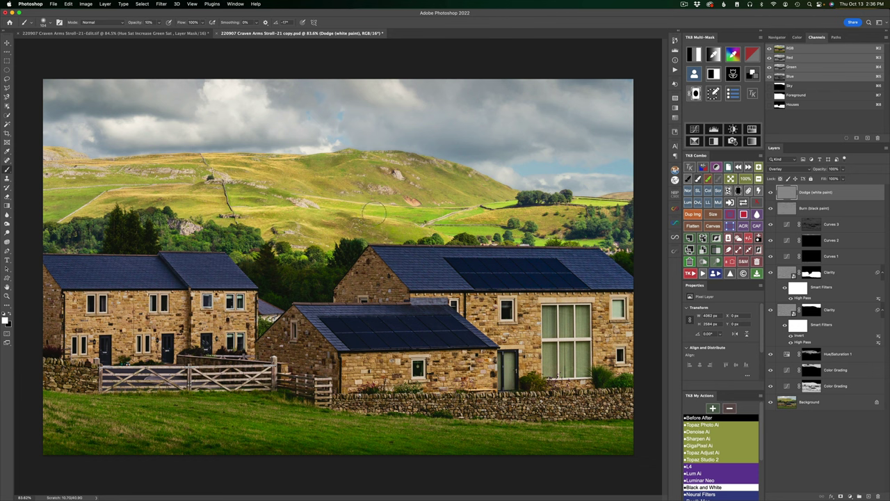
mouse_move(367, 139)
mouse_down()
mouse_move(389, 123)
mouse_move(413, 123)
mouse_up()
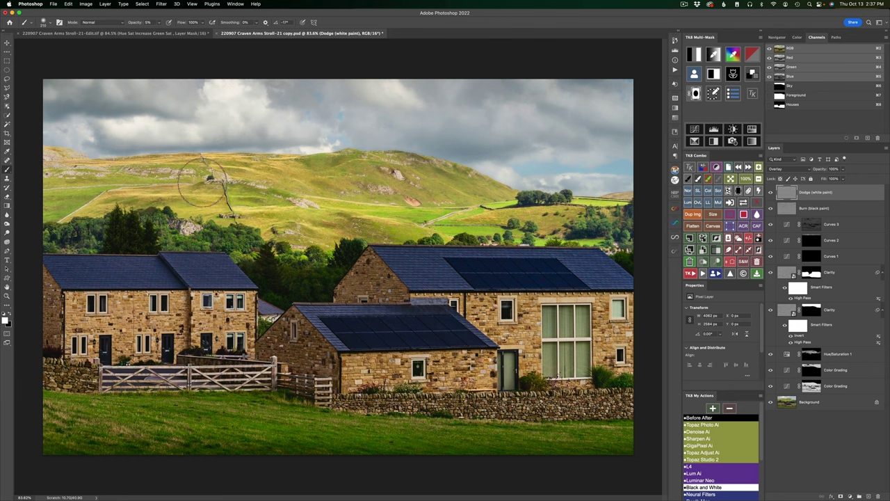
drag(371, 200, 344, 197)
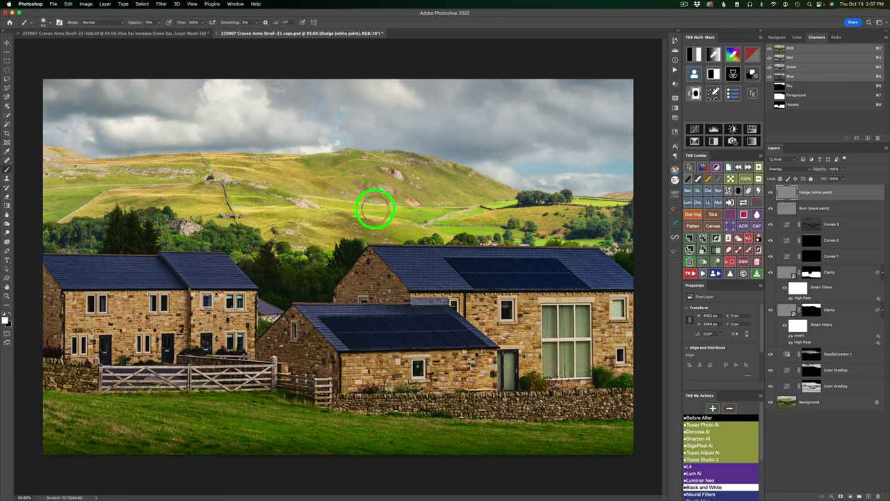
mouse_move(408, 205)
mouse_down()
mouse_move(386, 205)
mouse_move(433, 212)
mouse_move(426, 209)
mouse_move(613, 201)
mouse_move(598, 203)
mouse_move(594, 246)
mouse_move(425, 243)
mouse_up()
drag(366, 220, 385, 221)
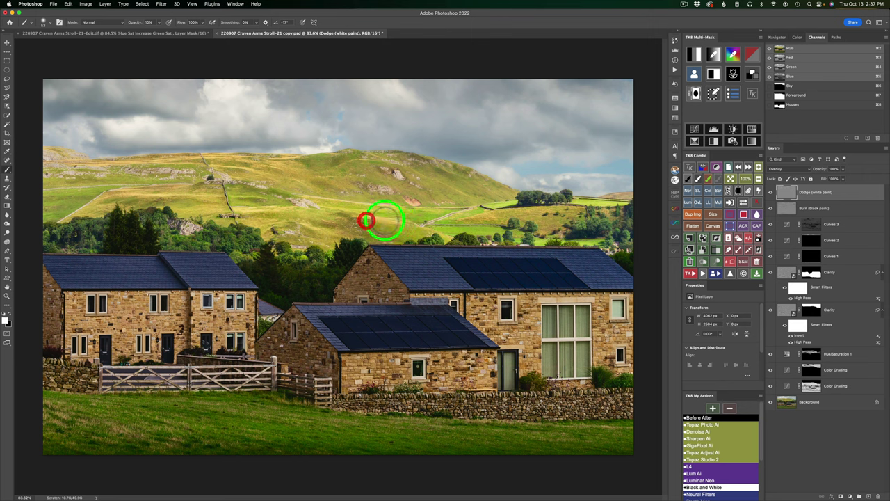
drag(302, 228, 355, 238)
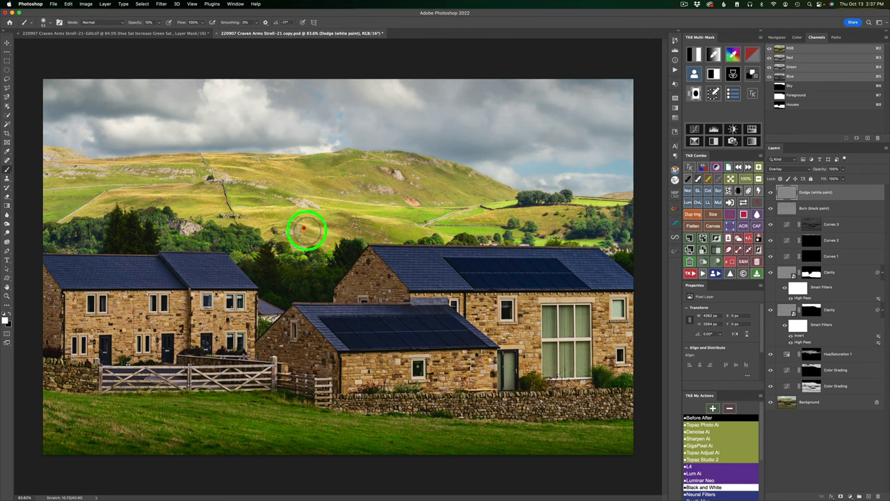
mouse_move(301, 225)
mouse_down()
mouse_move(313, 246)
mouse_move(331, 247)
mouse_move(272, 250)
mouse_up()
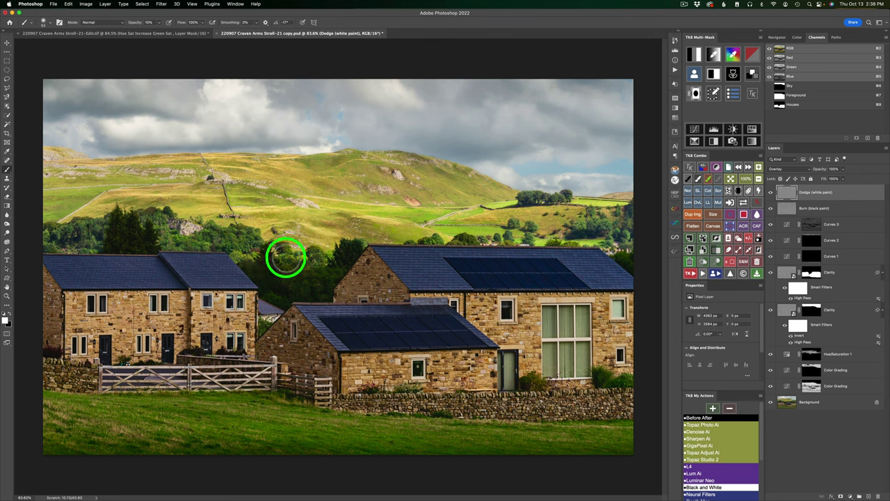
Dodge the treetops behind the houses and the sunlit bands and ridge of the hillside with white at 10% brush opacity
mouse_move(288, 257)
mouse_down()
mouse_move(239, 253)
mouse_move(239, 235)
mouse_move(241, 245)
mouse_move(160, 225)
mouse_move(56, 232)
mouse_move(85, 223)
mouse_move(95, 241)
mouse_up()
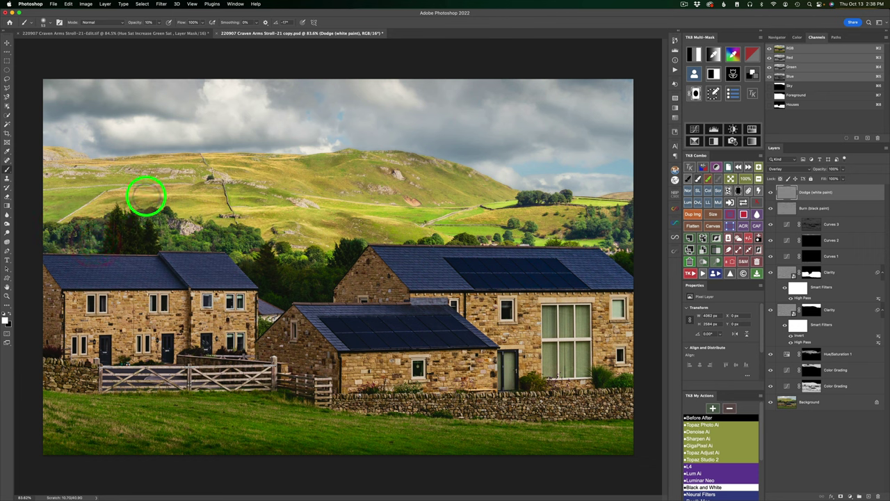
mouse_move(99, 199)
mouse_down()
mouse_move(197, 195)
mouse_move(127, 199)
mouse_move(140, 196)
mouse_up()
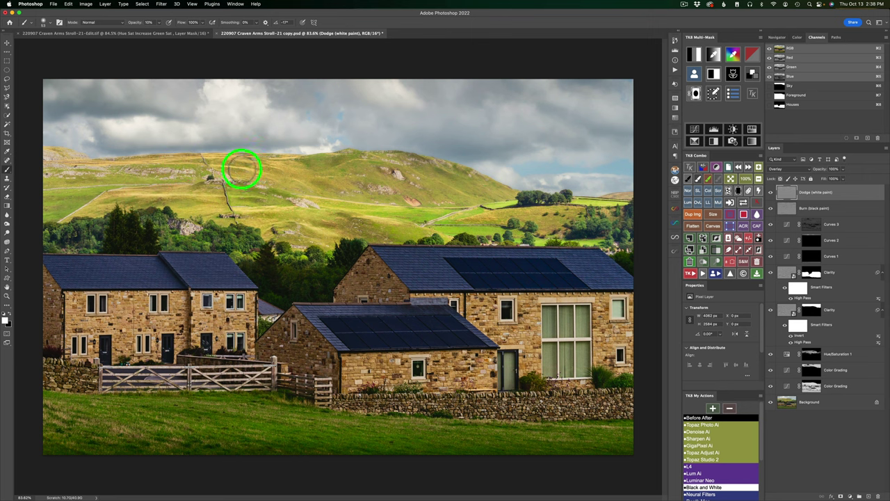
mouse_move(239, 165)
mouse_down()
mouse_move(280, 180)
mouse_move(255, 168)
mouse_move(283, 171)
mouse_move(272, 160)
mouse_move(297, 150)
mouse_up()
drag(360, 217, 397, 218)
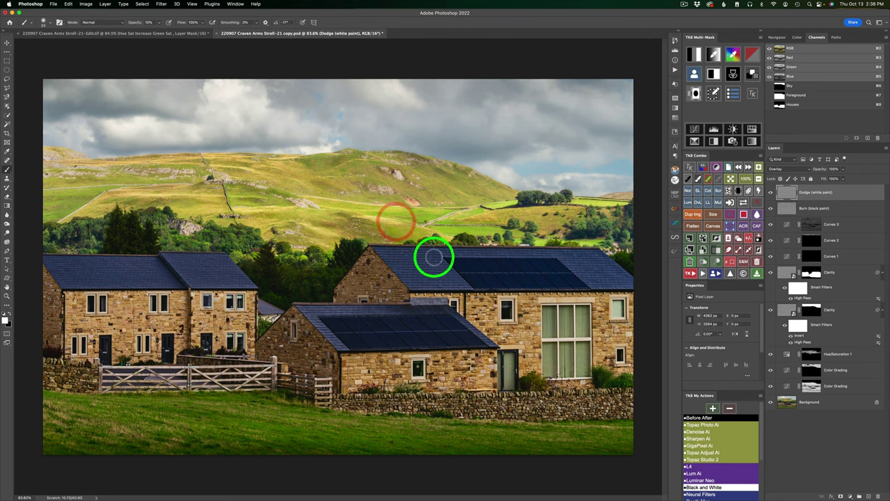
Dodge the foreground grass and the wooden fence beside the front barn with white at 10% brush opacity
drag(531, 433, 639, 427)
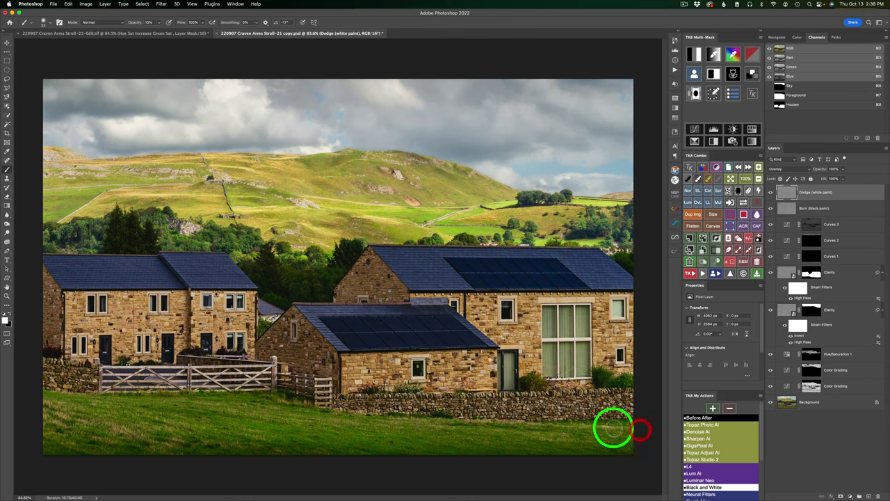
drag(260, 441, 260, 436)
mouse_move(175, 437)
mouse_down()
mouse_move(126, 430)
mouse_move(115, 443)
mouse_move(94, 437)
mouse_move(108, 440)
mouse_move(85, 418)
mouse_move(64, 426)
mouse_move(42, 414)
mouse_move(62, 416)
mouse_move(42, 405)
mouse_up()
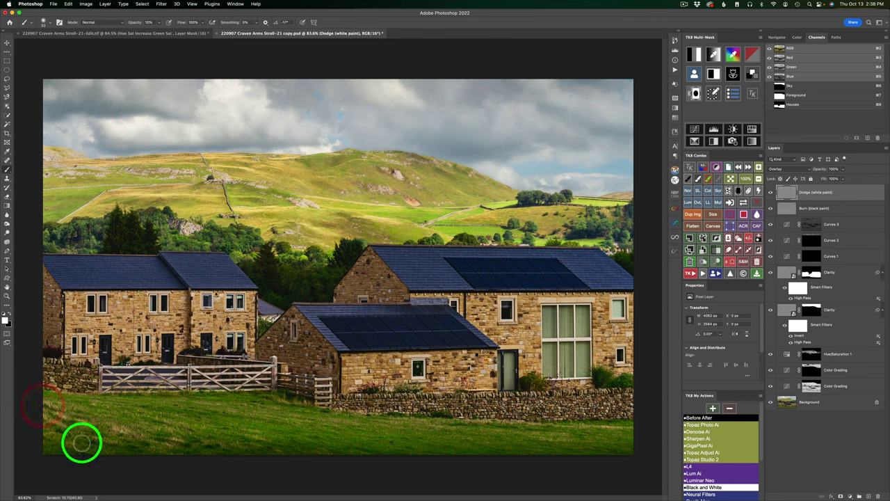
mouse_move(82, 439)
mouse_down()
mouse_move(66, 436)
mouse_move(79, 452)
mouse_move(64, 441)
mouse_up()
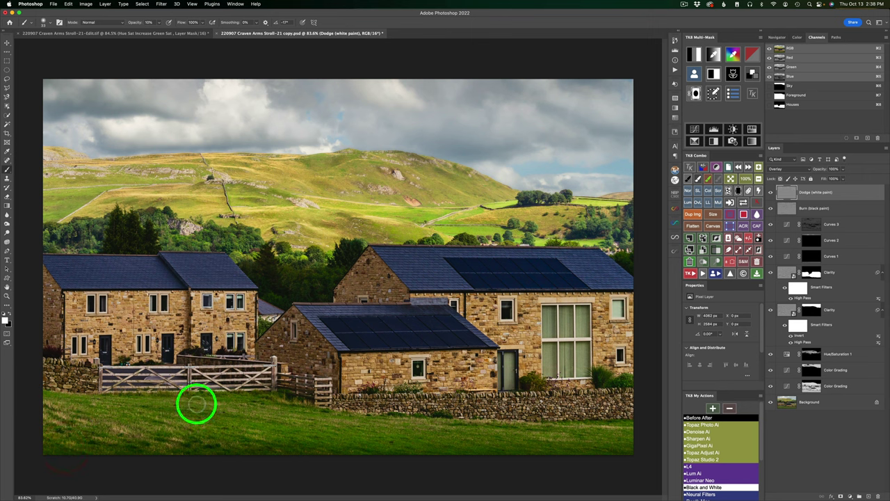
click(193, 403)
mouse_move(272, 407)
mouse_down()
mouse_move(198, 410)
mouse_move(211, 405)
mouse_up()
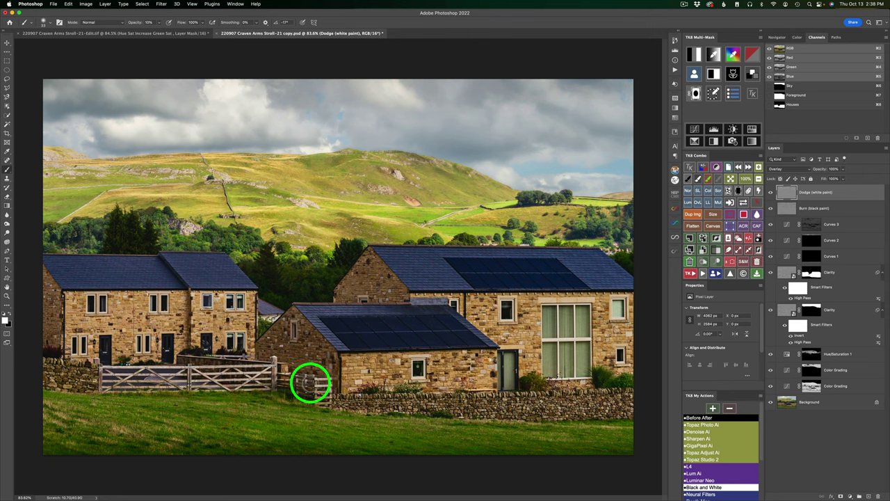
mouse_move(308, 379)
mouse_down()
mouse_move(330, 377)
mouse_move(304, 378)
mouse_move(328, 392)
mouse_move(281, 373)
mouse_up()
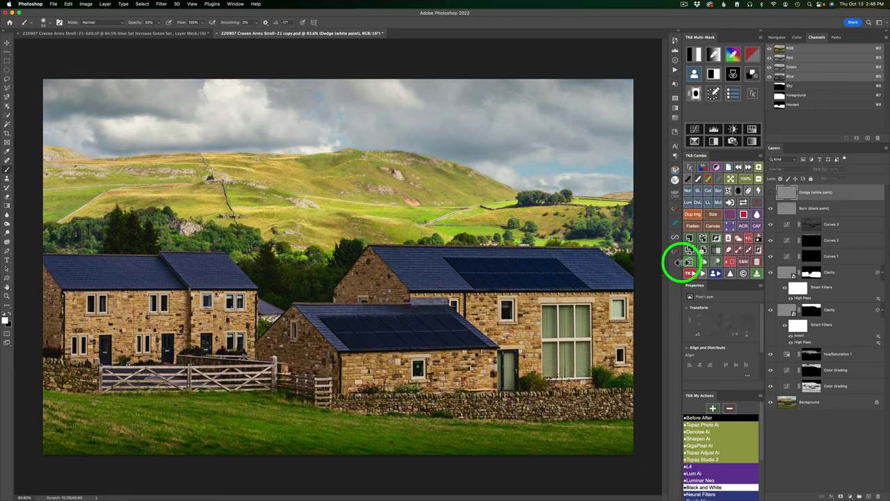
Set the brush opacity to 20% and turn the hidden dodge layer back on to compare its effect
key(2)
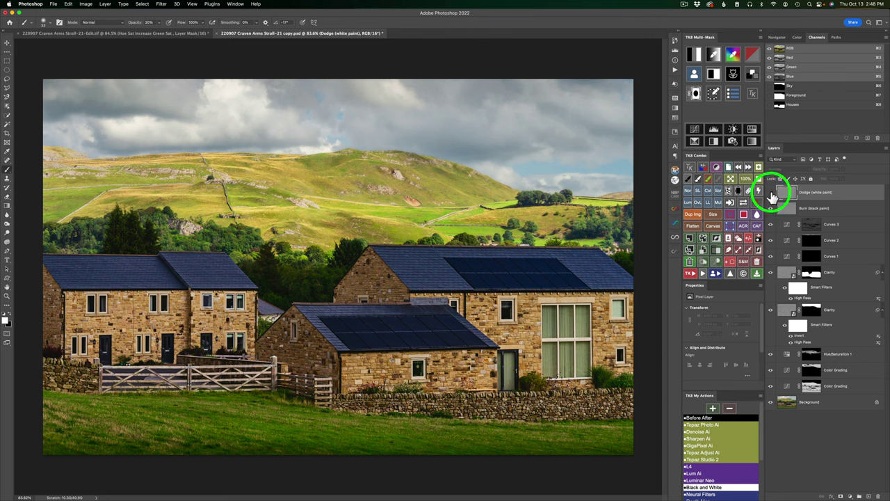
click(770, 194)
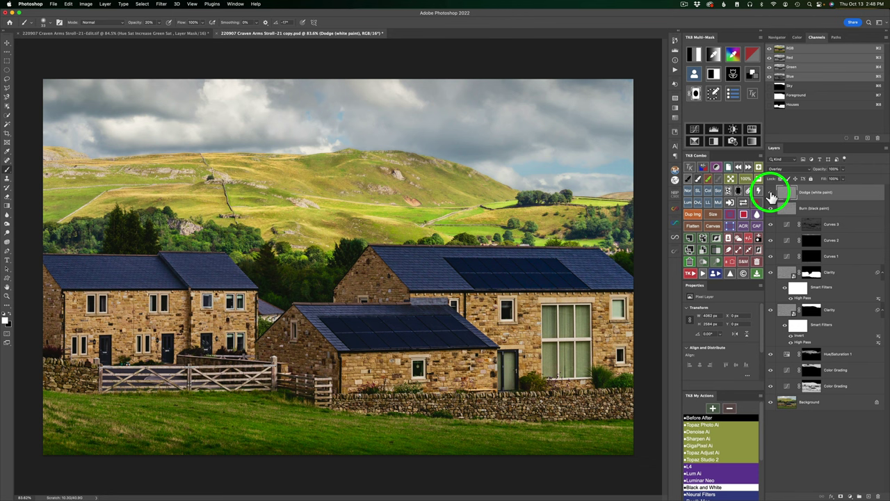
Toggle the visibility of the dodge and burn layers to compare the photo with and without their painting
click(770, 194)
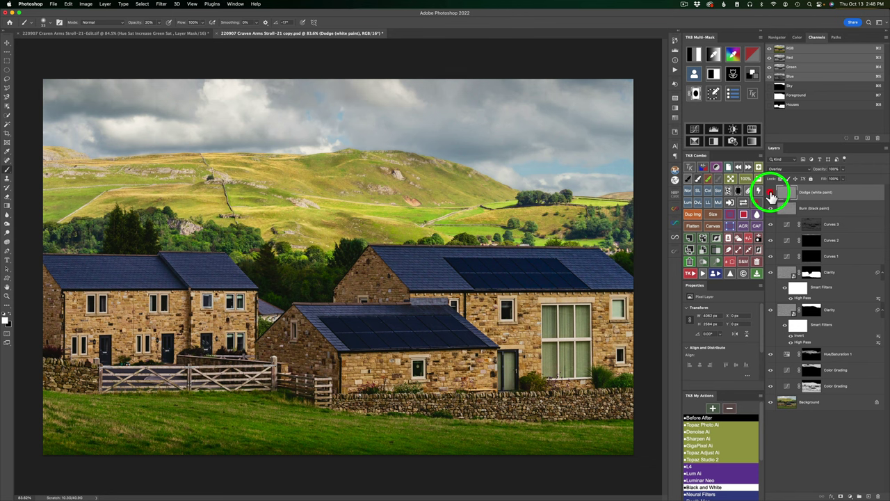
click(770, 194)
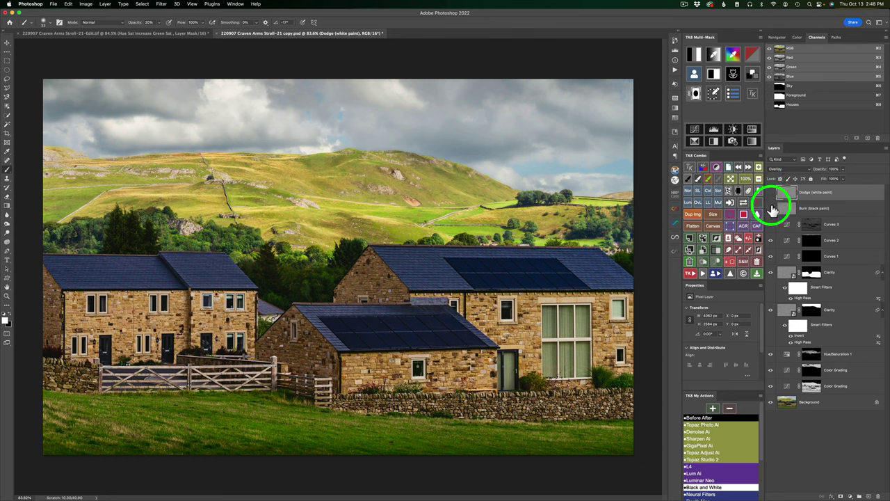
click(771, 208)
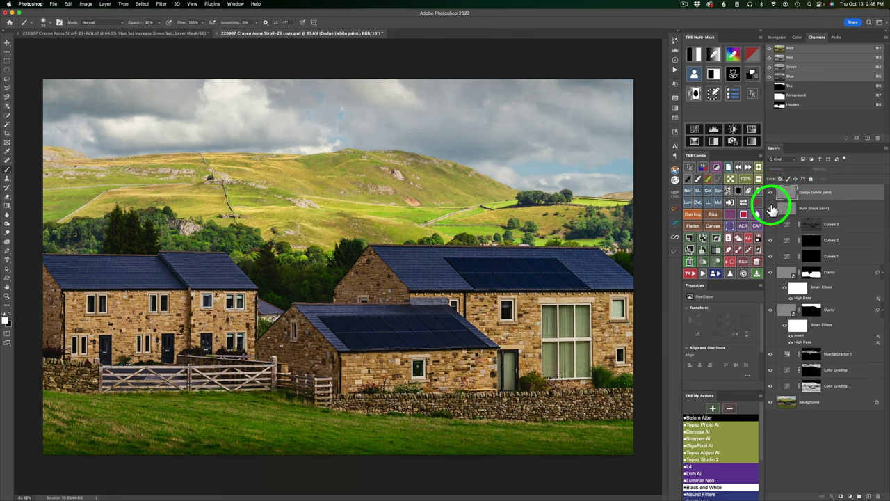
click(771, 209)
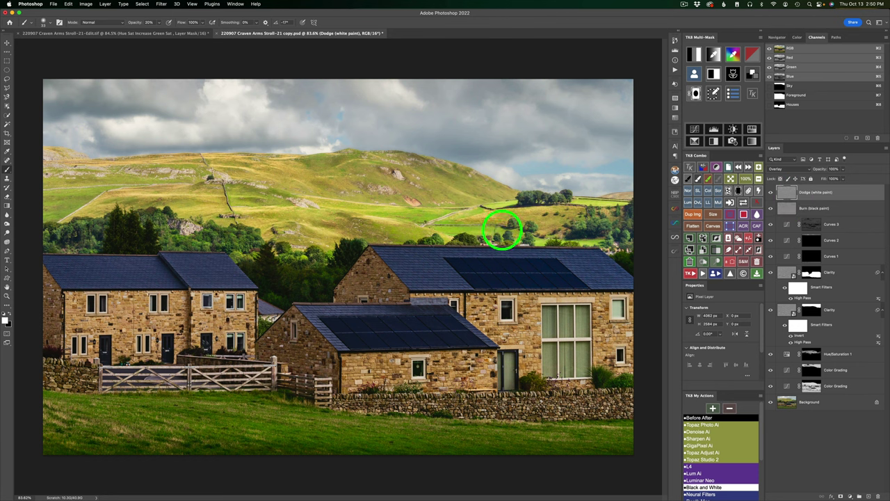
Select the gable end walls of the two barns and the far house with the Object Selection and Lasso tools
click(7, 106)
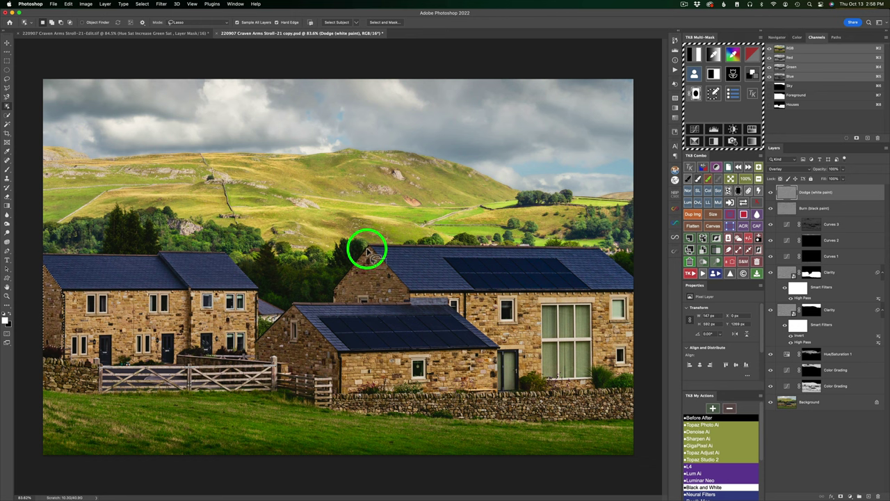
mouse_move(368, 246)
mouse_down()
mouse_move(331, 296)
mouse_move(412, 304)
mouse_move(399, 274)
mouse_move(380, 252)
mouse_move(359, 252)
mouse_move(366, 247)
mouse_up()
click(372, 345)
mouse_move(372, 346)
mouse_down()
mouse_move(303, 340)
mouse_move(285, 362)
mouse_move(292, 303)
mouse_move(254, 345)
mouse_move(263, 358)
mouse_move(324, 376)
mouse_move(330, 392)
mouse_move(338, 376)
mouse_move(332, 344)
mouse_move(291, 302)
mouse_move(274, 378)
mouse_move(334, 384)
mouse_move(330, 411)
mouse_up()
mouse_move(39, 262)
mouse_down()
mouse_move(62, 318)
mouse_move(37, 338)
mouse_move(24, 298)
mouse_up()
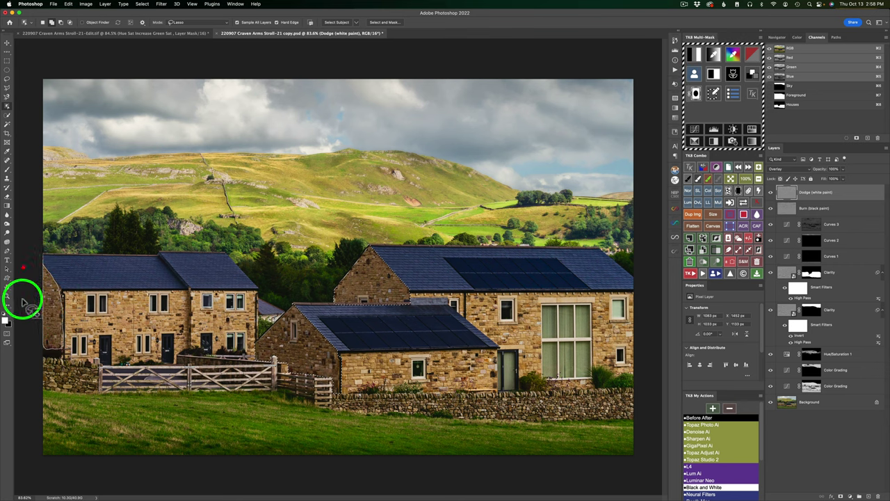
key(l)
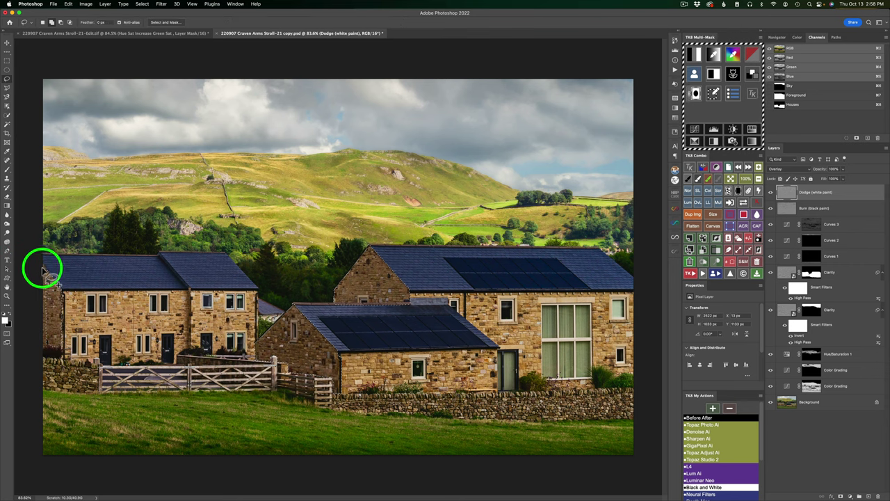
mouse_move(51, 309)
mouse_down()
mouse_move(46, 346)
mouse_move(33, 315)
mouse_move(37, 270)
mouse_move(26, 336)
mouse_move(50, 364)
mouse_move(43, 346)
mouse_move(51, 345)
mouse_move(42, 374)
mouse_move(43, 343)
mouse_move(40, 375)
mouse_move(43, 353)
mouse_up()
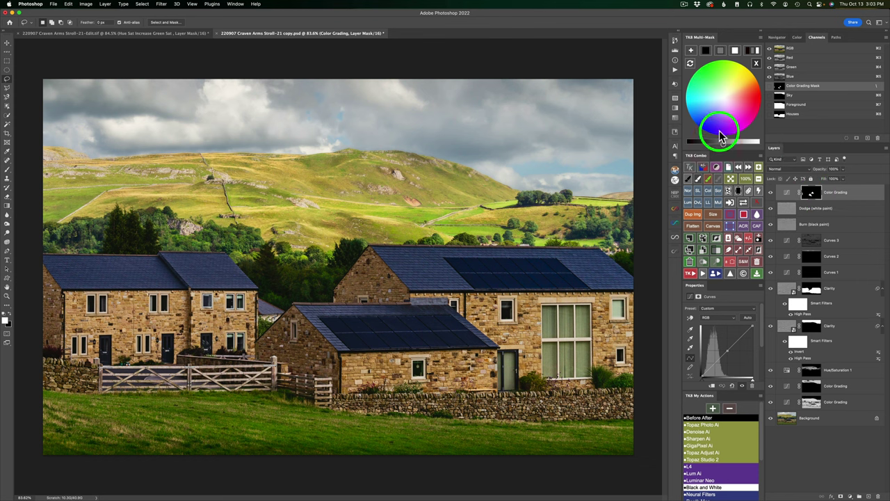
Darken the midtones of the gable walls on the new Color Grading layer and compare the effect
click(720, 51)
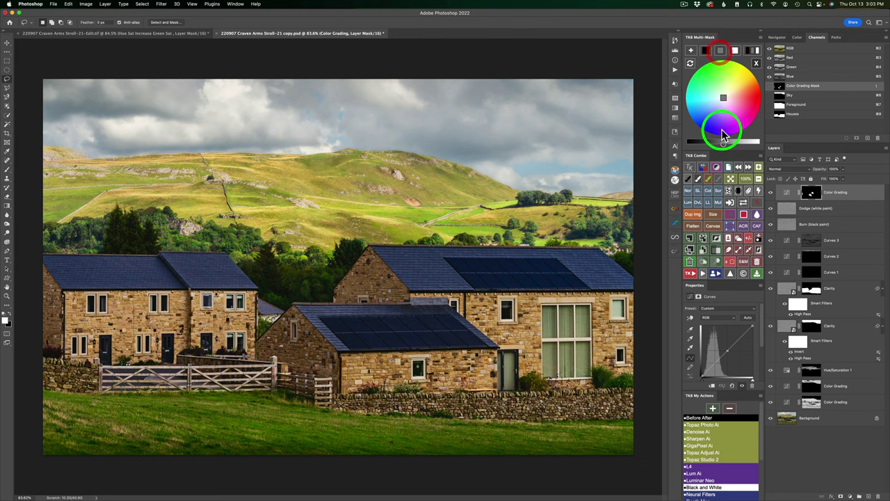
drag(720, 146, 713, 145)
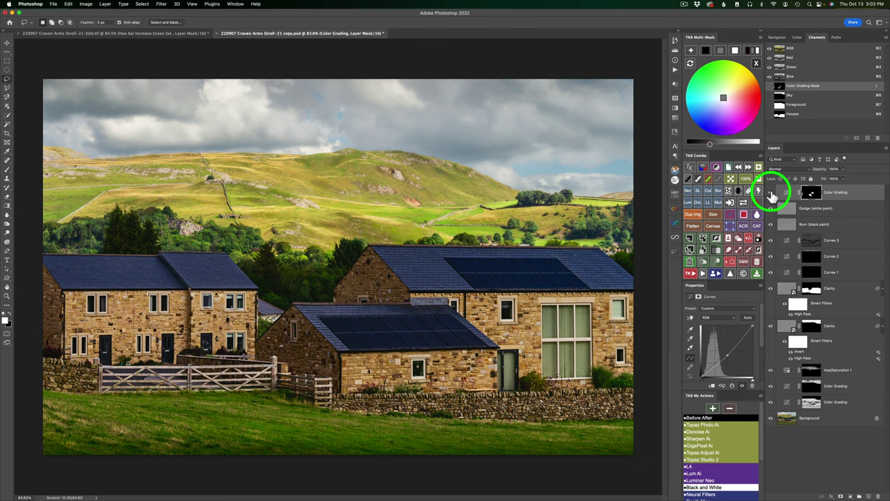
click(770, 192)
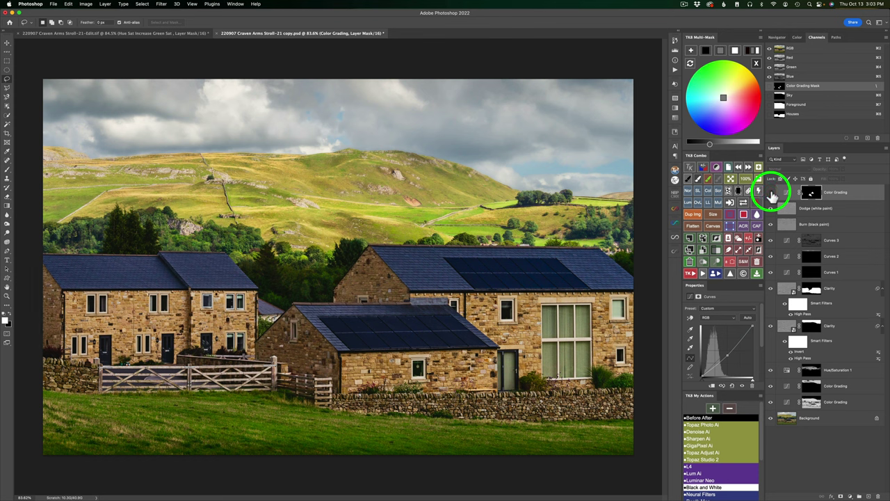
click(770, 193)
Duplicate the Curves 2 layer in Multiply mode to strengthen its darkening, and compare the copy's effect
key(v)
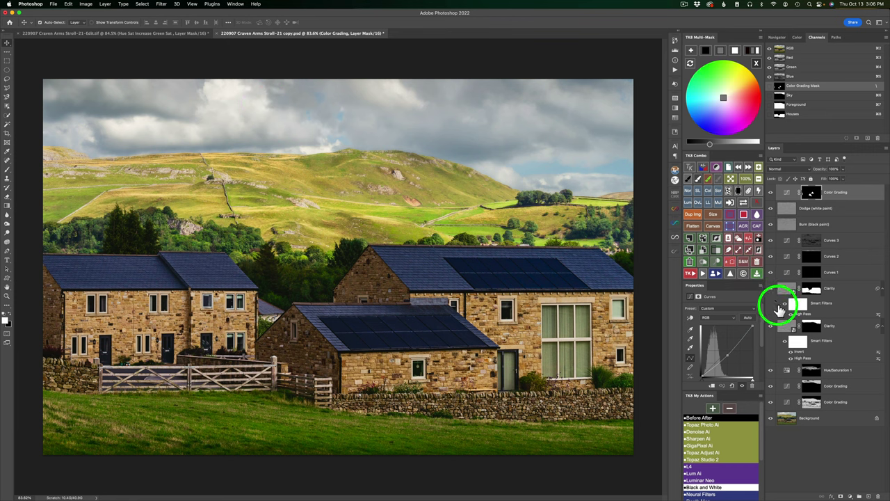
drag(804, 330, 791, 259)
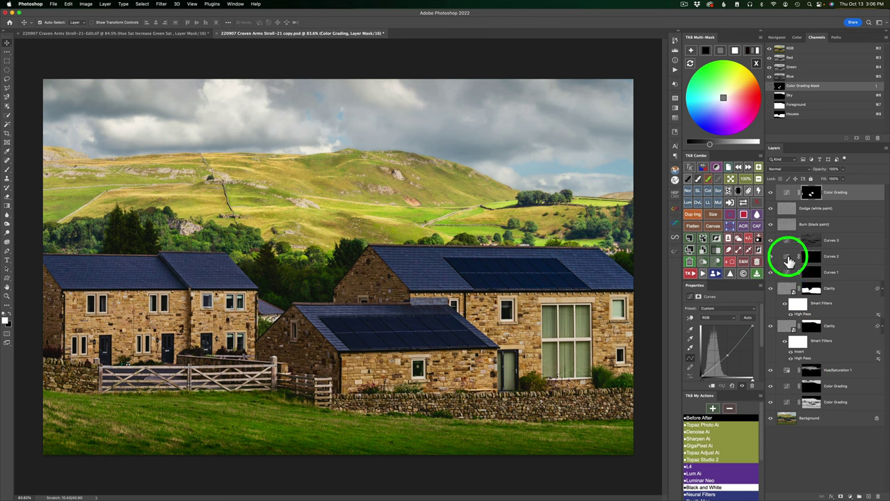
click(789, 260)
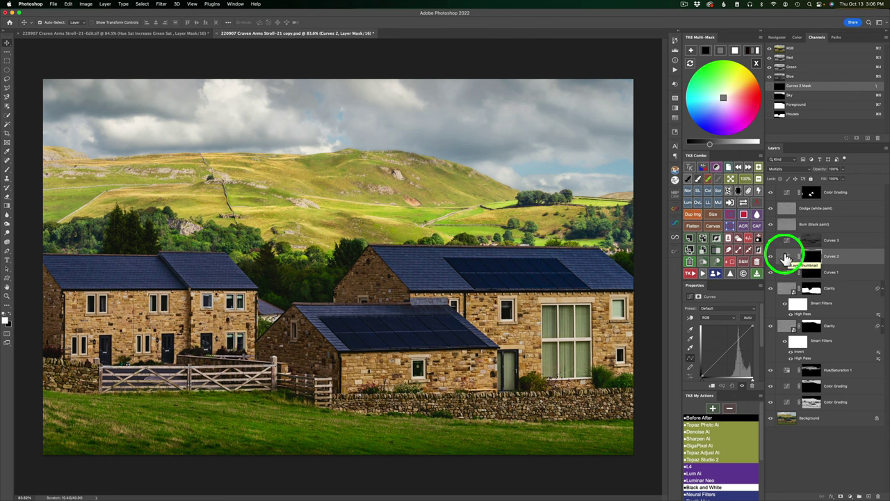
click(691, 252)
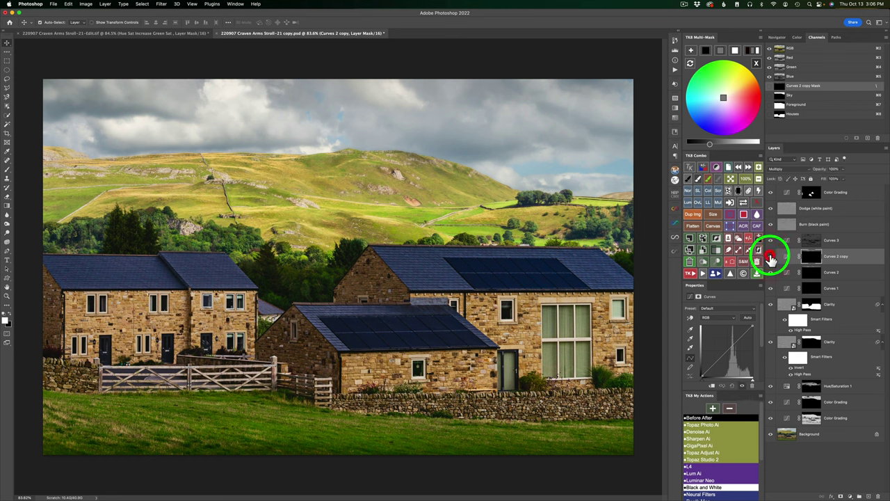
click(770, 257)
click(789, 257)
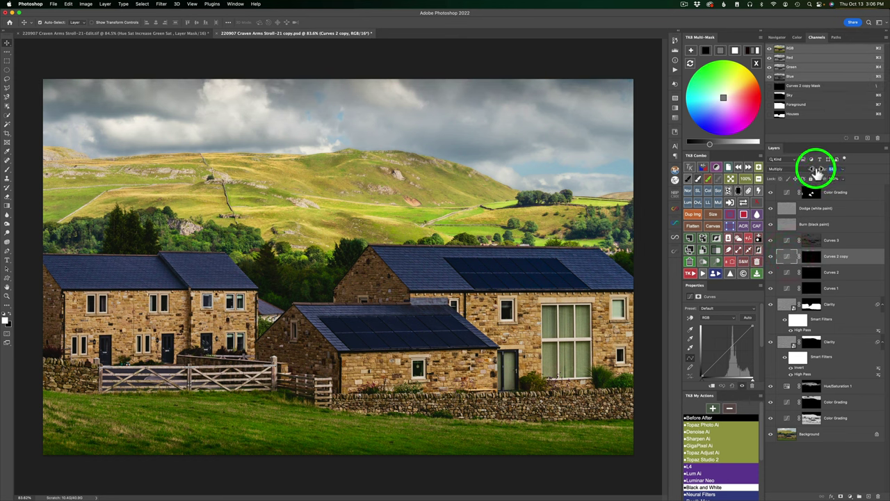
Set the duplicated curves layer's opacity to 89% and run the Before After action to compare the edit with the original photo
click(820, 169)
key(Return)
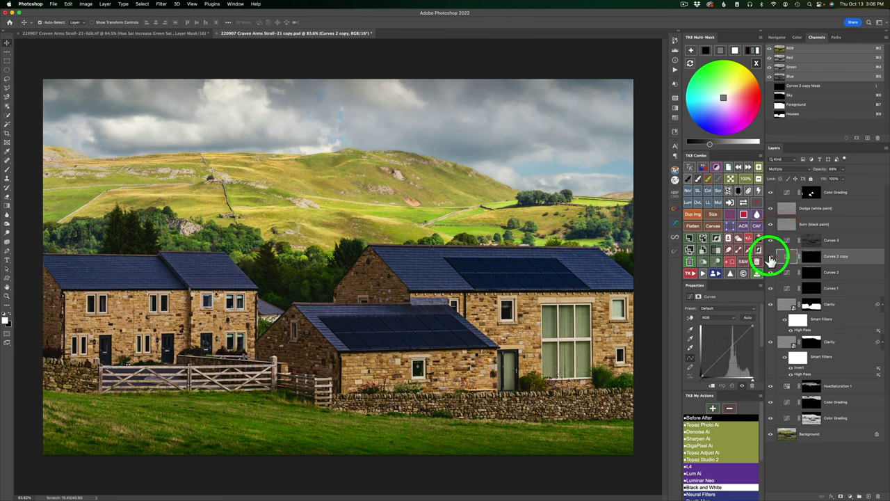
click(770, 256)
click(770, 256)
click(699, 417)
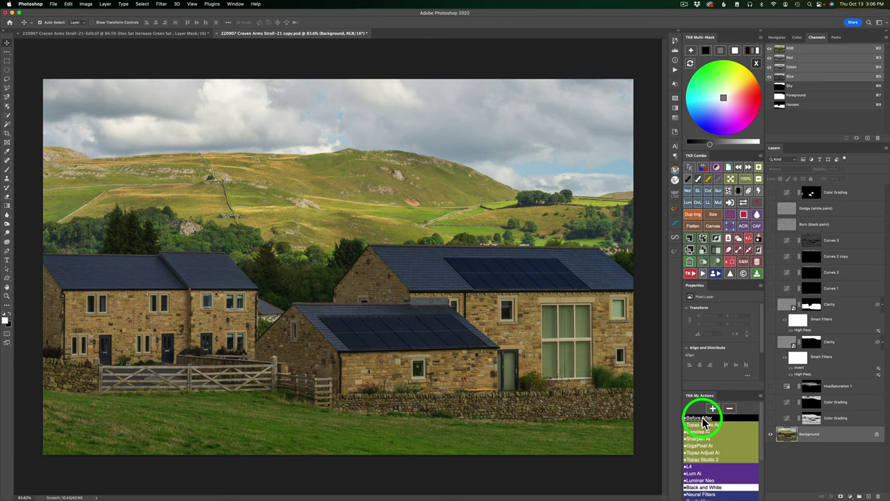
click(701, 419)
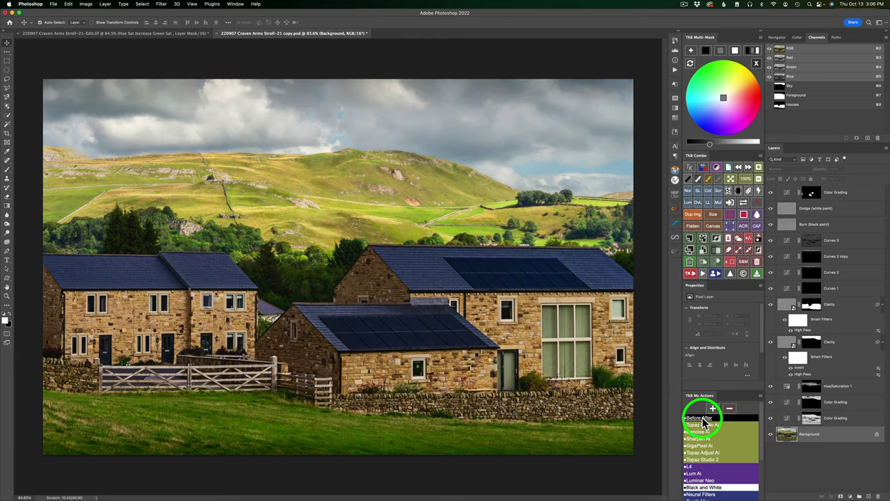